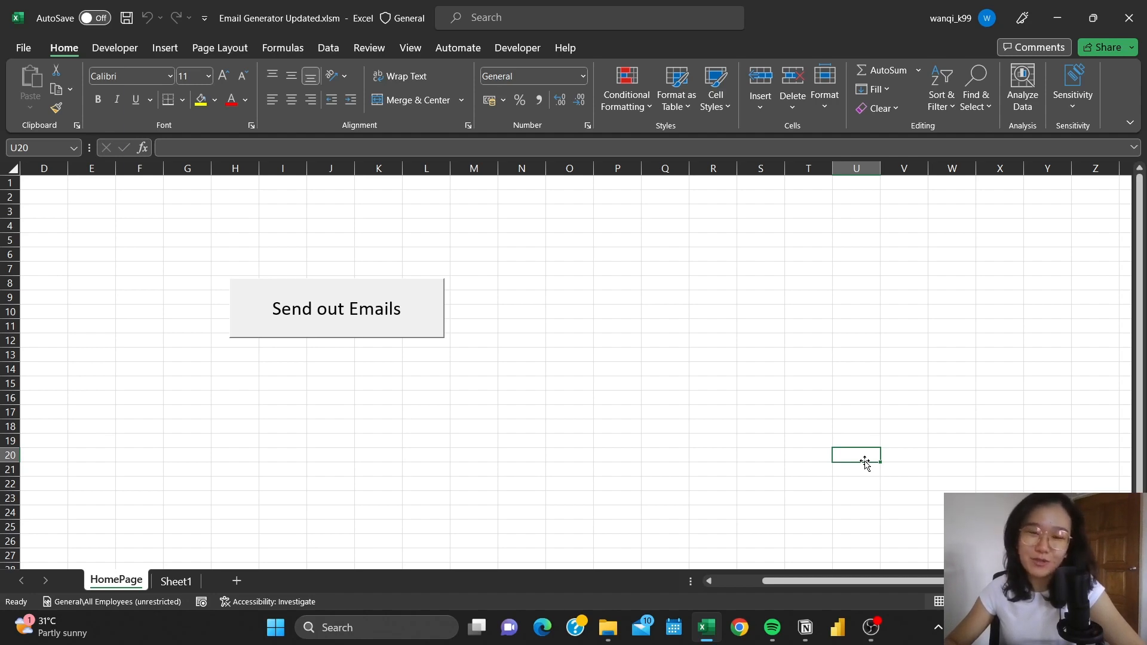
Switch to Sheet1 showing the employee weekly payment table with emails, hours and pay
{"action": "left_click", "coordinate": [730, 411]}
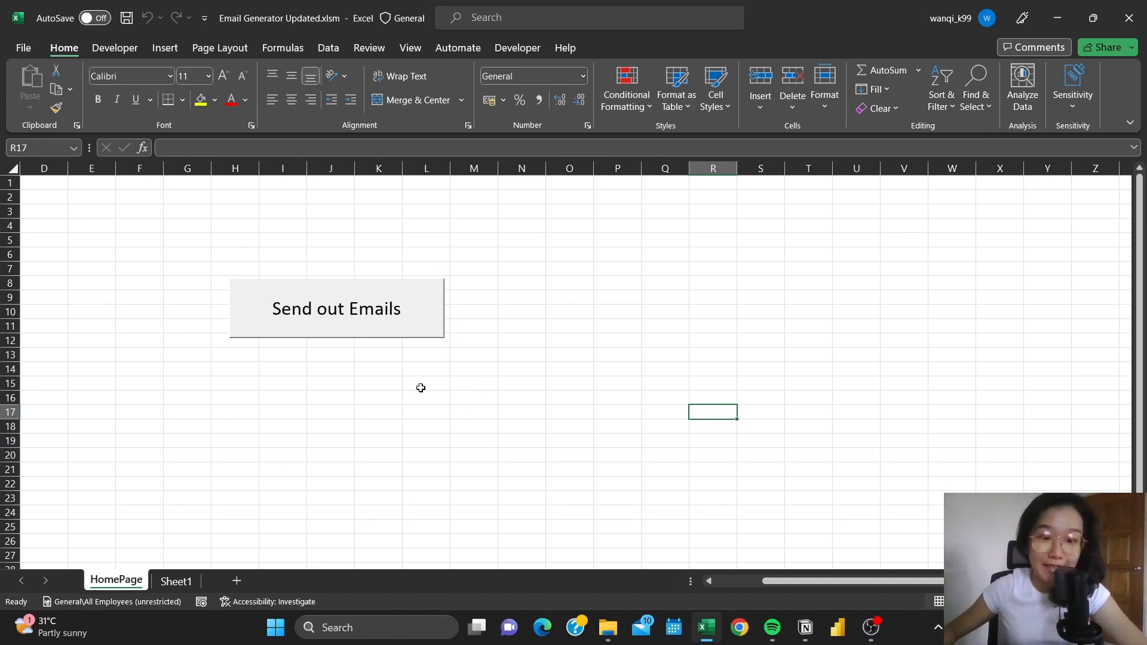
{"action": "left_click", "coordinate": [183, 588]}
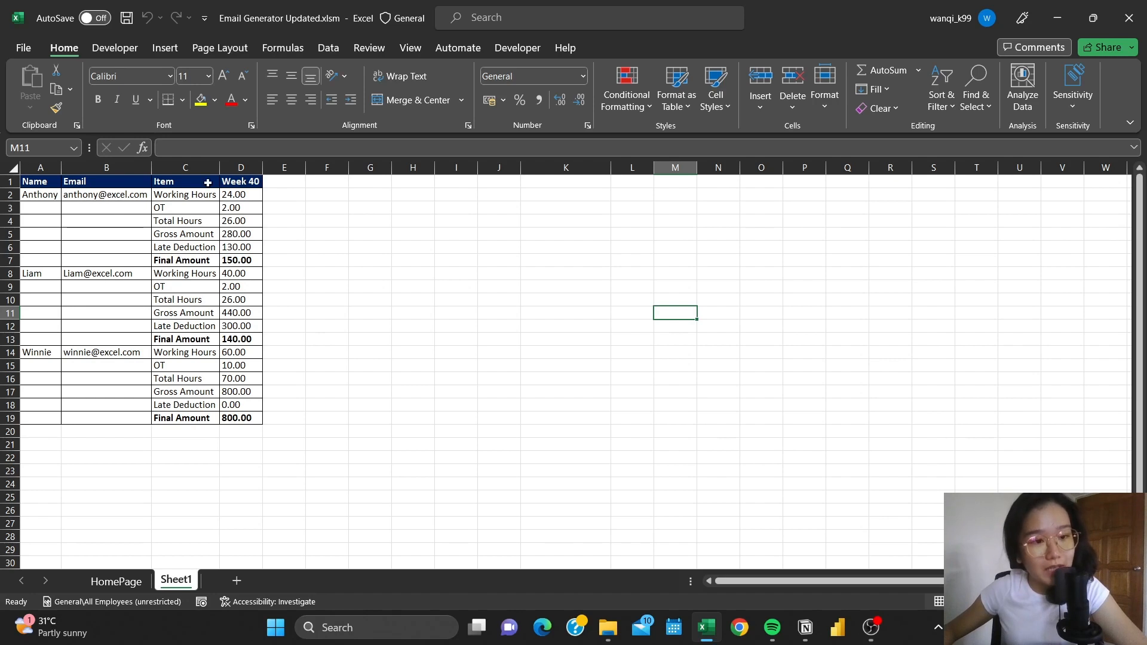
{"action": "mouse_move", "coordinate": [208, 184]}
{"action": "left_mouse_down"}
{"action": "mouse_move", "coordinate": [246, 201]}
{"action": "mouse_move", "coordinate": [242, 260]}
{"action": "left_mouse_up"}
{"action": "left_click", "coordinate": [376, 248]}
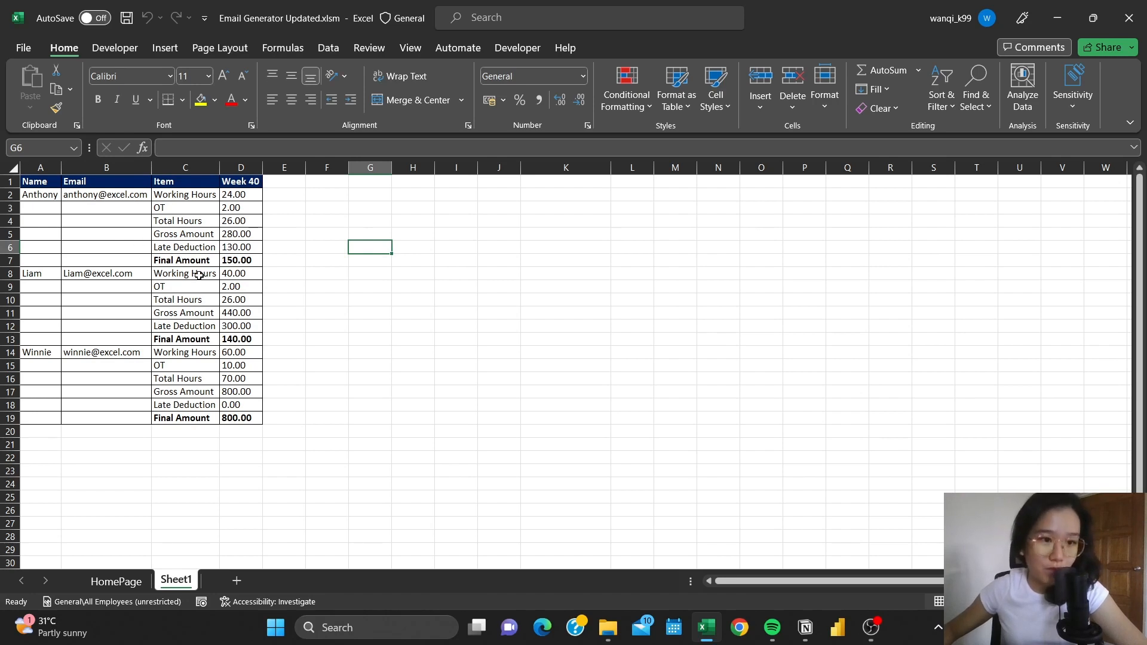
{"action": "left_click", "coordinate": [54, 184]}
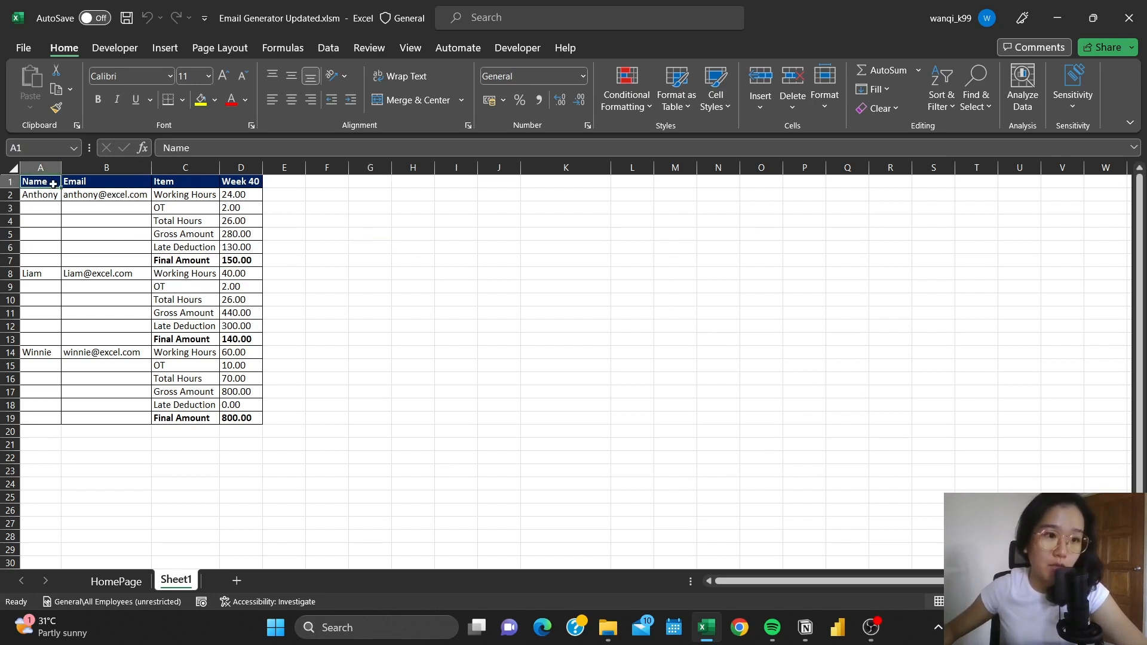
{"action": "left_click_drag", "start_coordinate": [53, 183], "coordinate": [235, 260]}
{"action": "key", "text": "ctrl+c"}
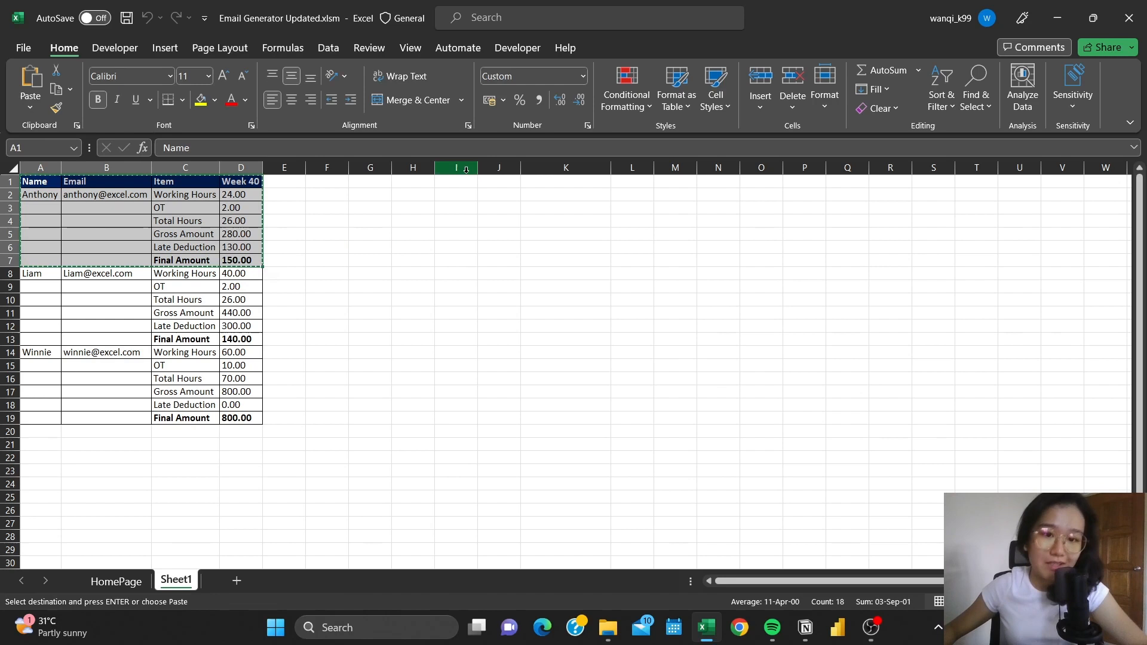
{"action": "left_click", "coordinate": [460, 195]}
{"action": "key", "text": "ctrl+v"}
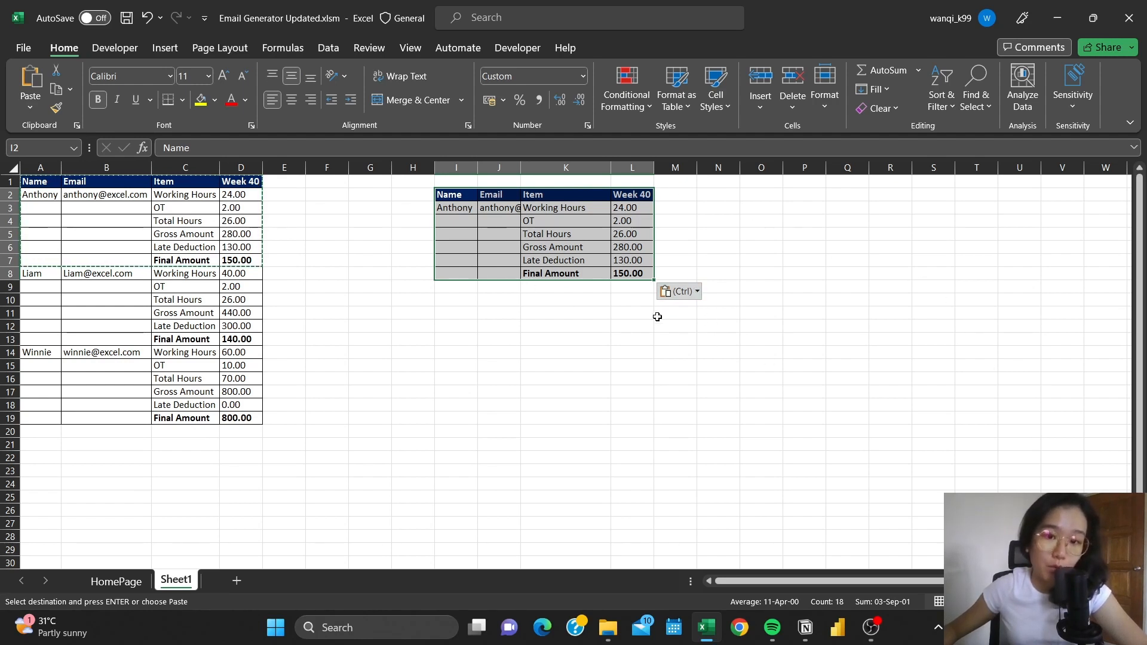
{"action": "left_click", "coordinate": [887, 114]}
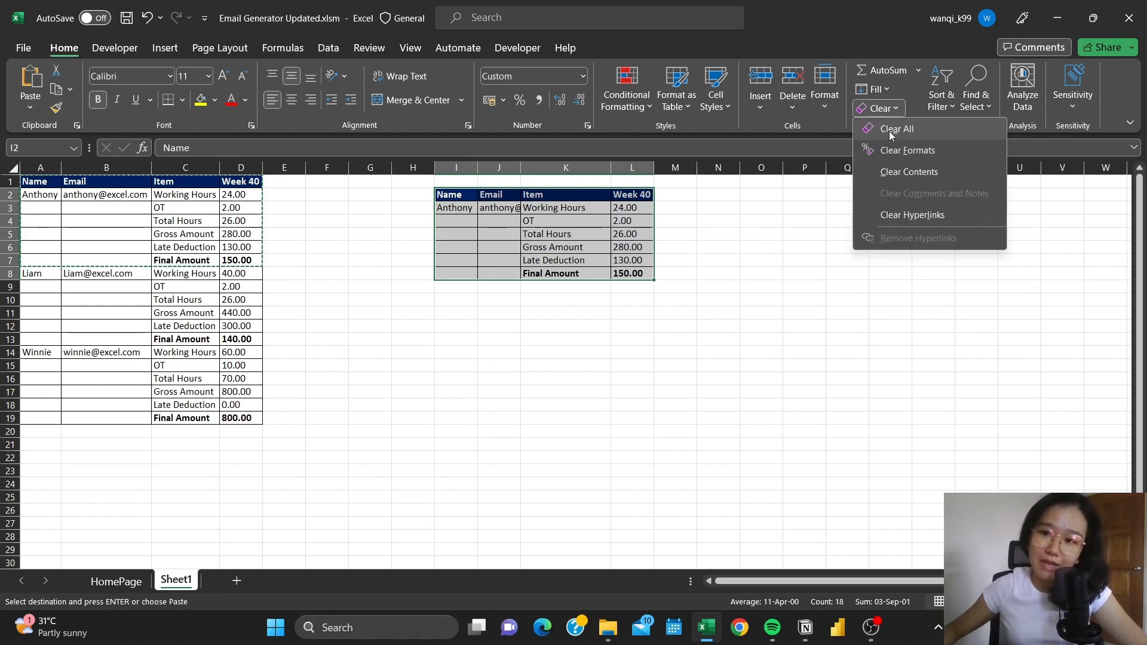
{"action": "left_click", "coordinate": [889, 131]}
{"action": "left_click", "coordinate": [597, 247]}
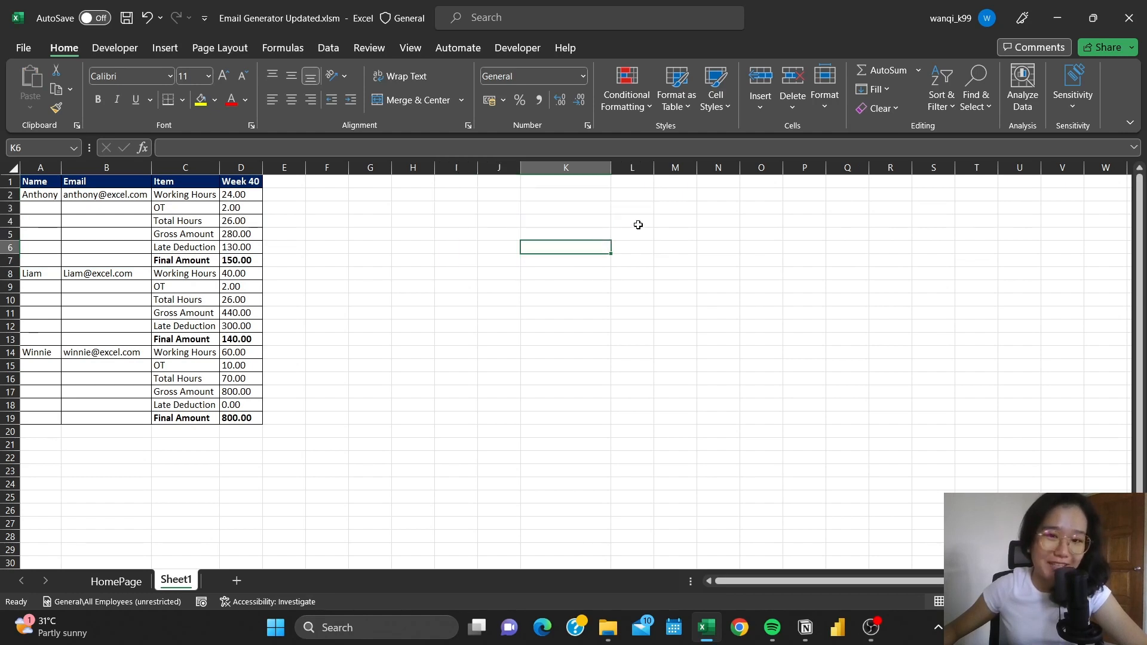
Run the 'Send out Emails' macro from the HomePage sheet to draft each employee's Outlook email
{"action": "left_click", "coordinate": [128, 582]}
{"action": "left_click", "coordinate": [466, 426]}
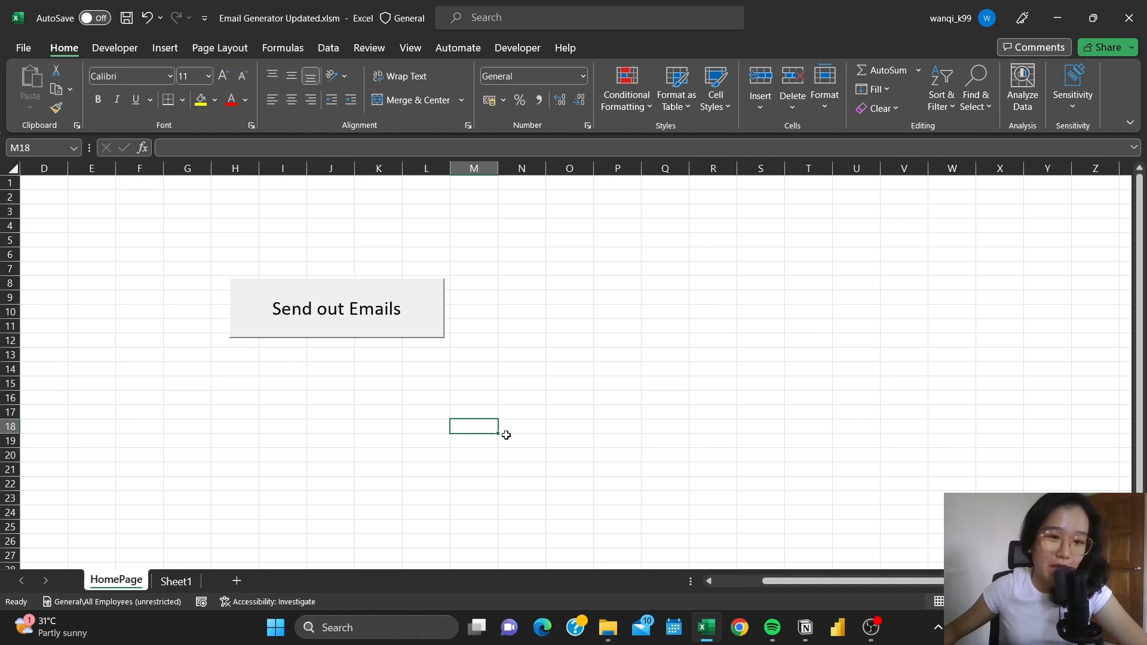
{"action": "left_click", "coordinate": [405, 309]}
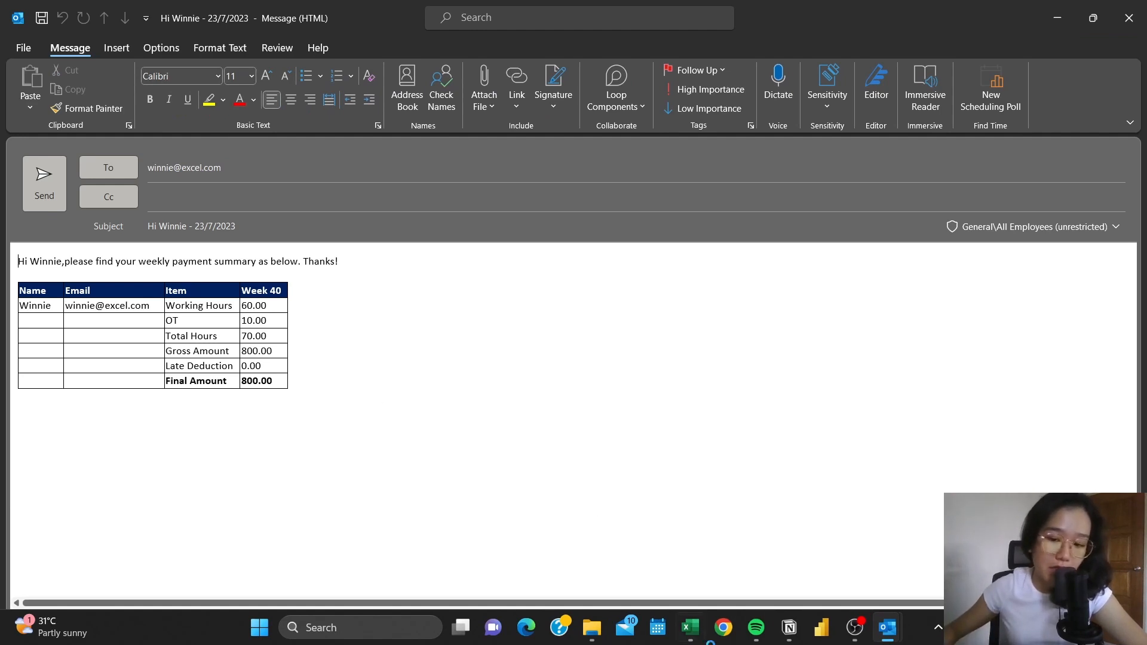
{"action": "mouse_move", "coordinate": [887, 628]}
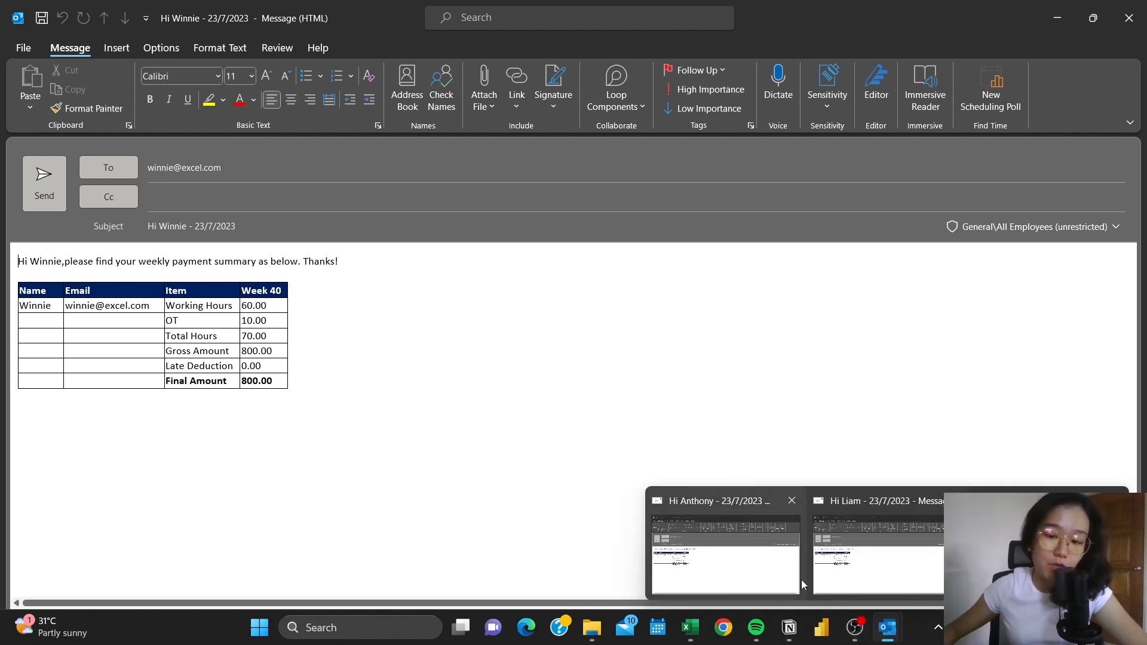
Bring each of the three employees' Outlook drafts forward to review their Week 40 pay tables
{"action": "left_click", "coordinate": [706, 559]}
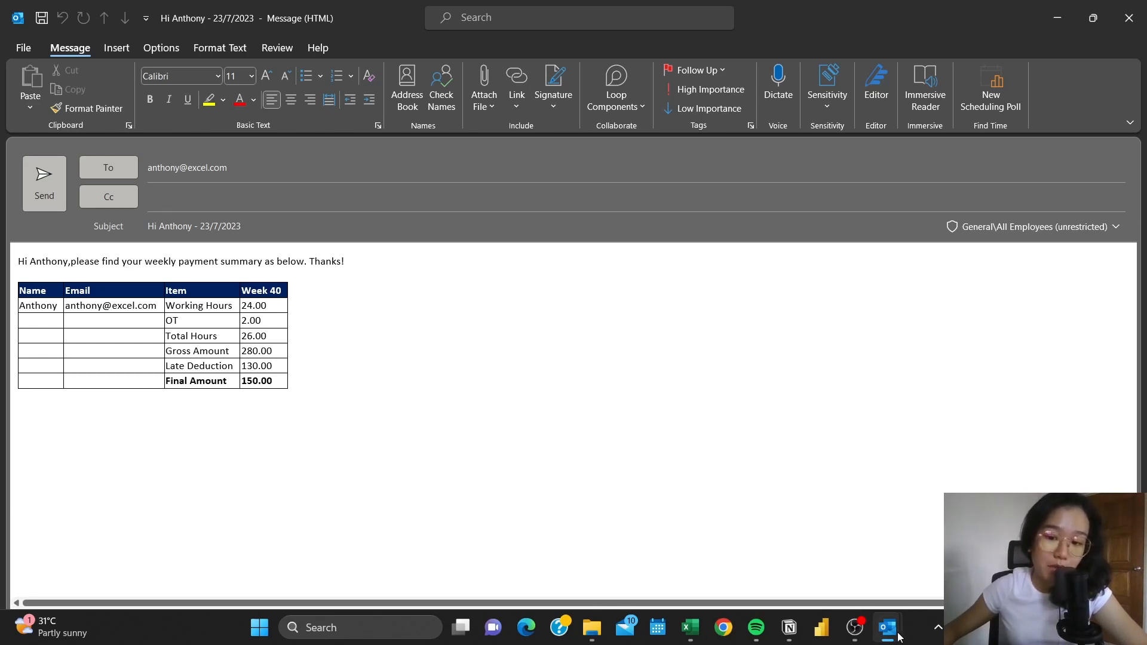
{"action": "left_click", "coordinate": [896, 537]}
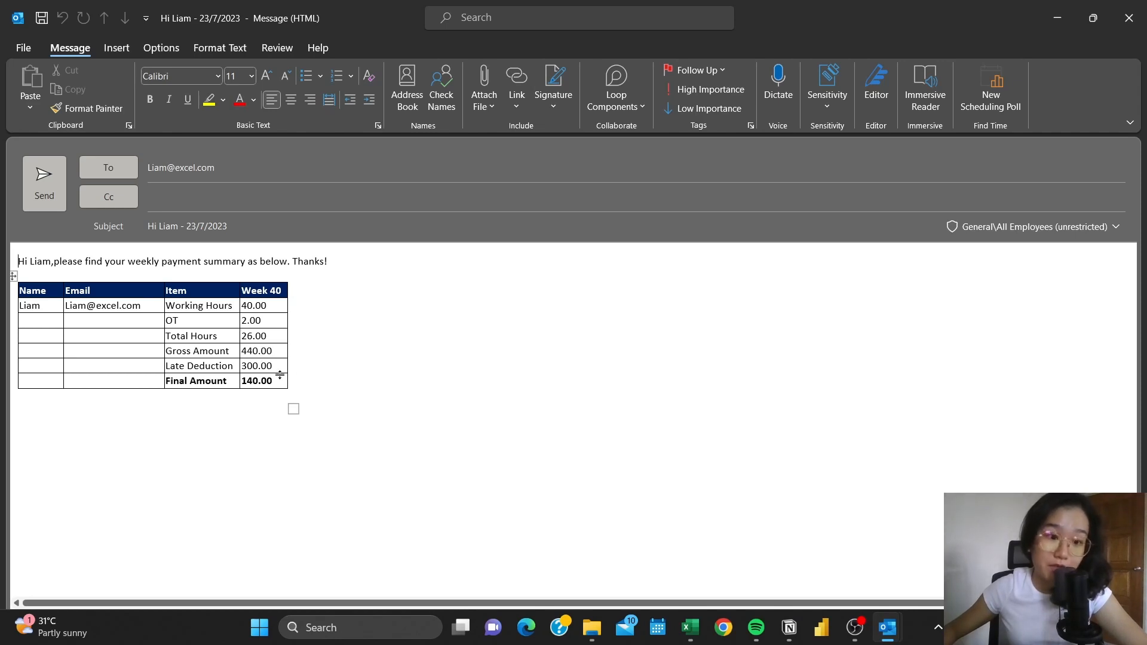
{"action": "mouse_move", "coordinate": [153, 336]}
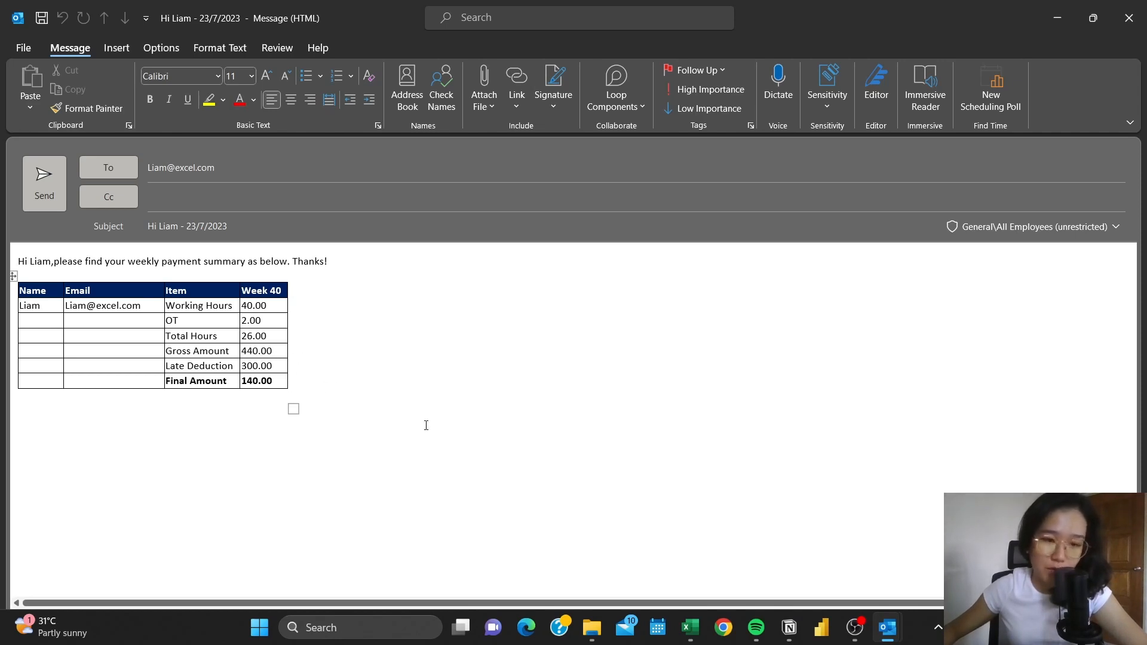
{"action": "mouse_move", "coordinate": [886, 627]}
{"action": "left_click", "coordinate": [1030, 538]}
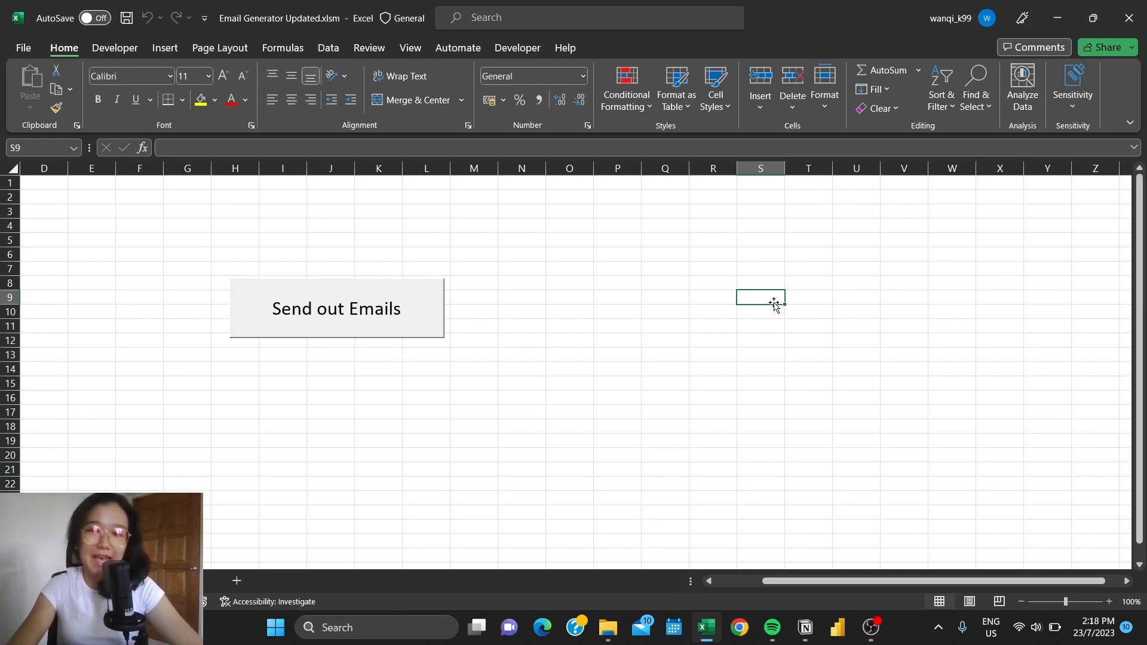
Show the VBA editor beside the workbook with a widened code area and mark the sheet-duplication lines in Email_Click
{"action": "key", "text": "alt+F11"}
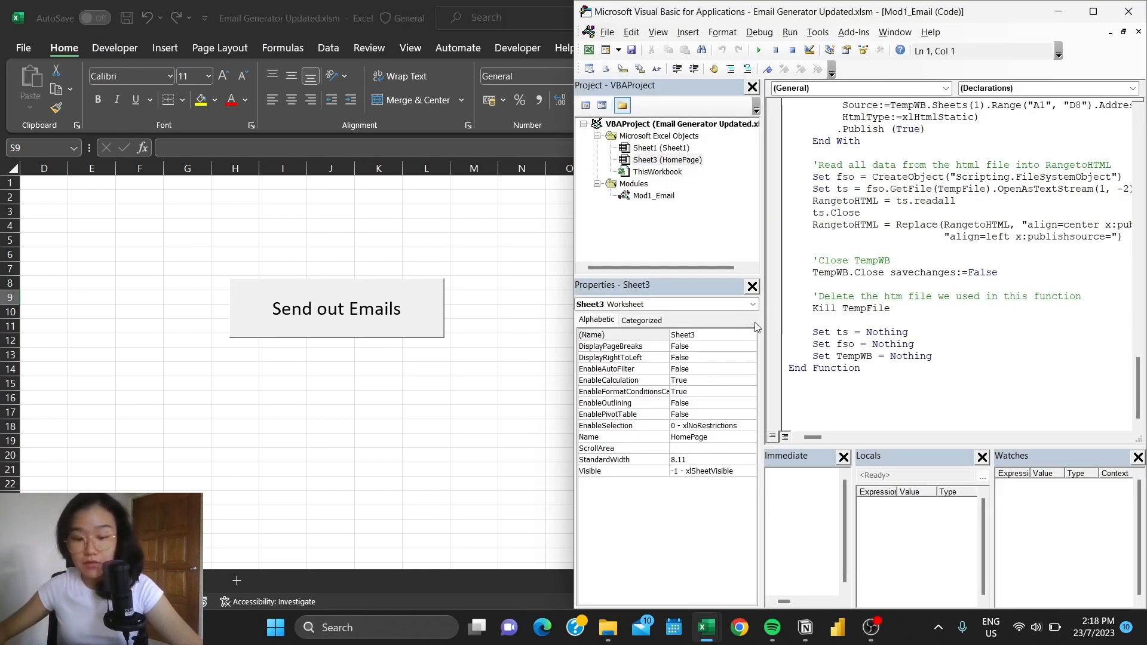
{"action": "left_click", "coordinate": [542, 259]}
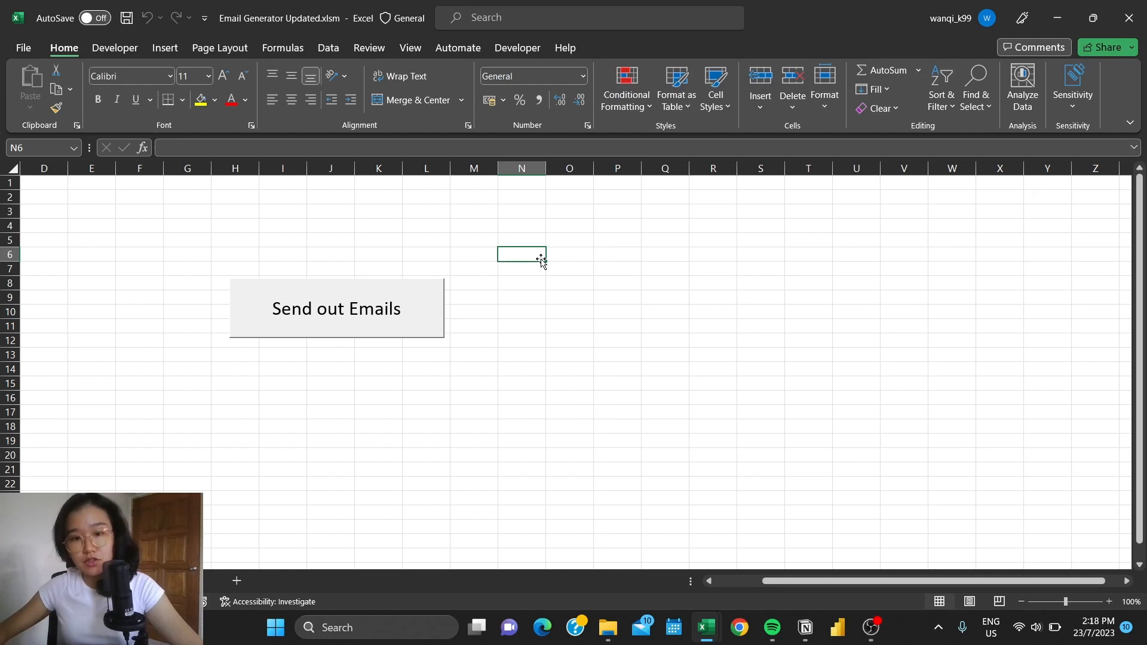
{"action": "key", "text": "alt+F11"}
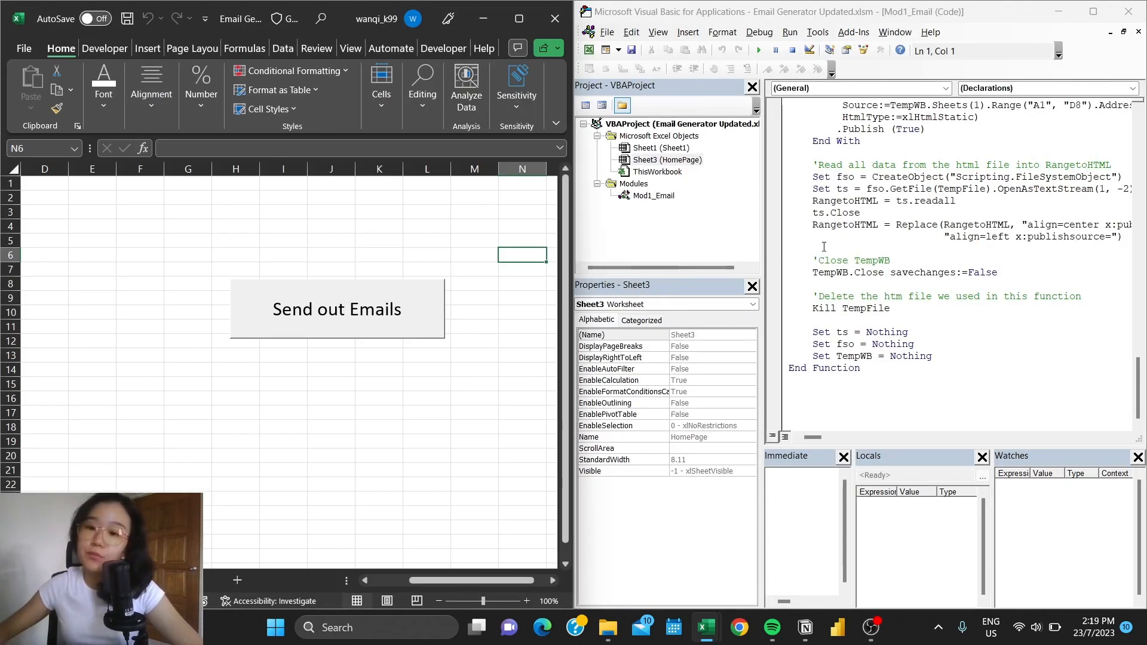
{"action": "left_click_drag", "start_coordinate": [761, 242], "coordinate": [578, 241]}
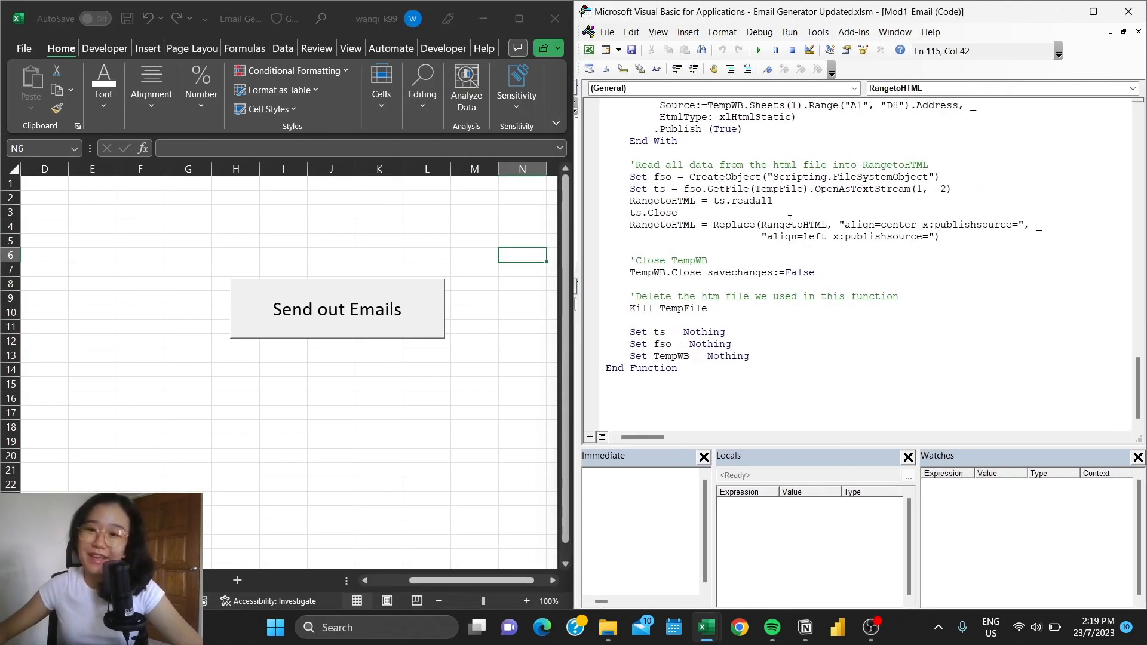
{"action": "scroll", "coordinate": [788, 220], "scroll_direction": "up", "scroll_amount": 7}
{"action": "scroll", "coordinate": [788, 220], "scroll_direction": "up", "scroll_amount": 3}
{"action": "left_click_drag", "start_coordinate": [1138, 296], "coordinate": [1128, 123]}
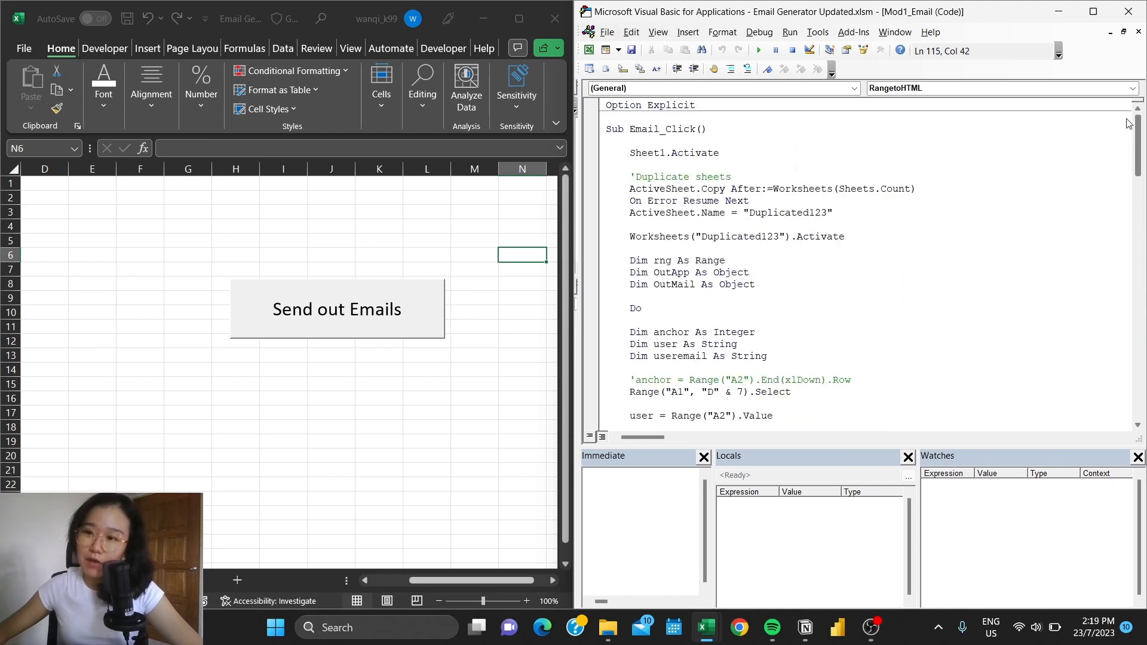
{"action": "left_click", "coordinate": [837, 189]}
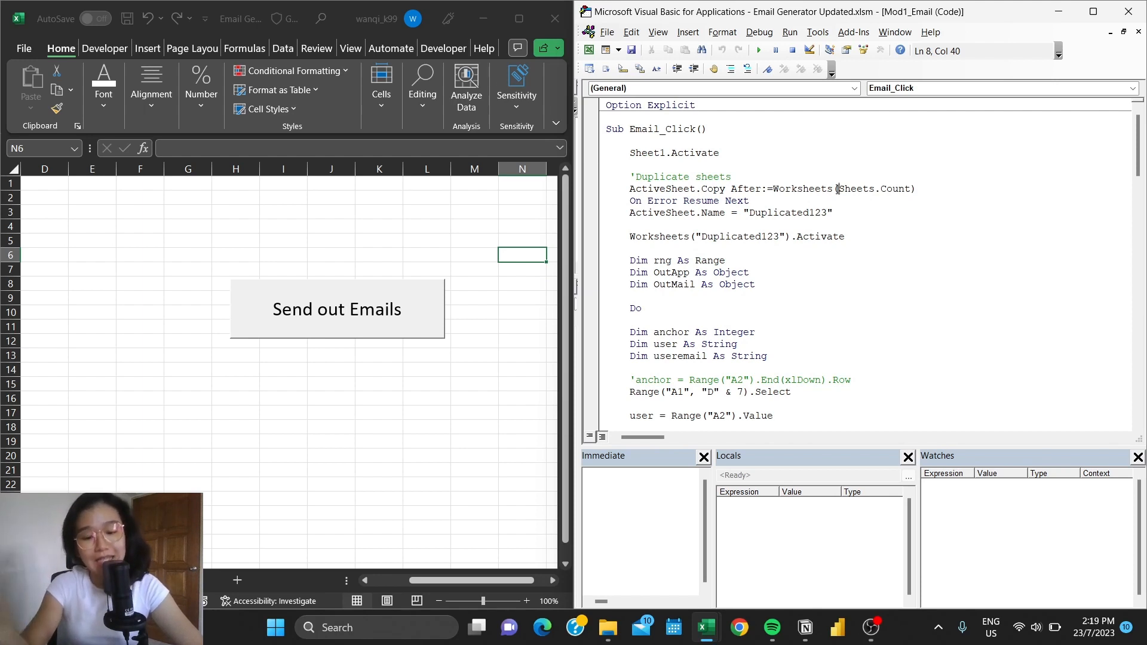
{"action": "left_click", "coordinate": [900, 241]}
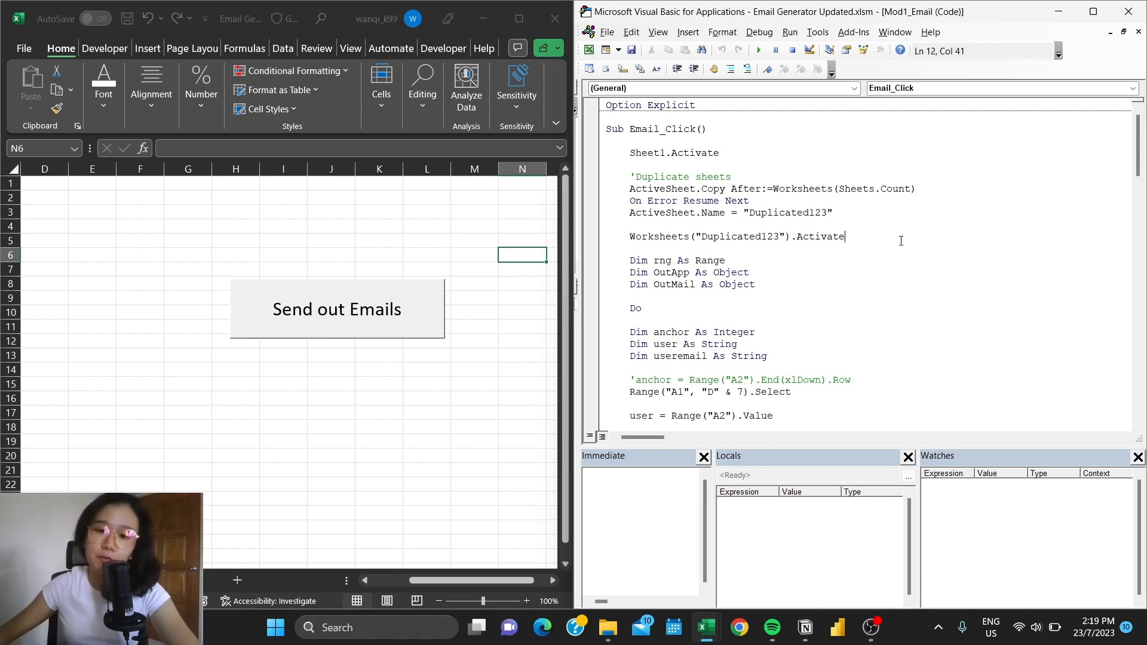
Step through Email_Click with F8 past duplicating the sheet and selecting the first block A1:D7
{"action": "key", "text": "F8"}
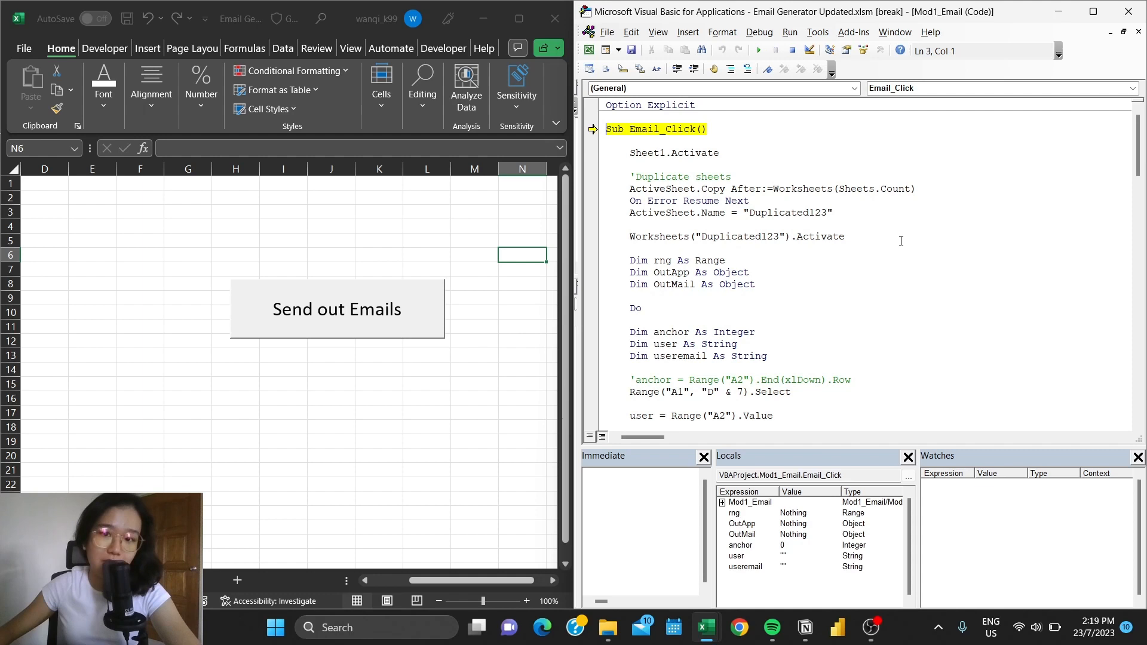
{"action": "key", "text": "F8"}
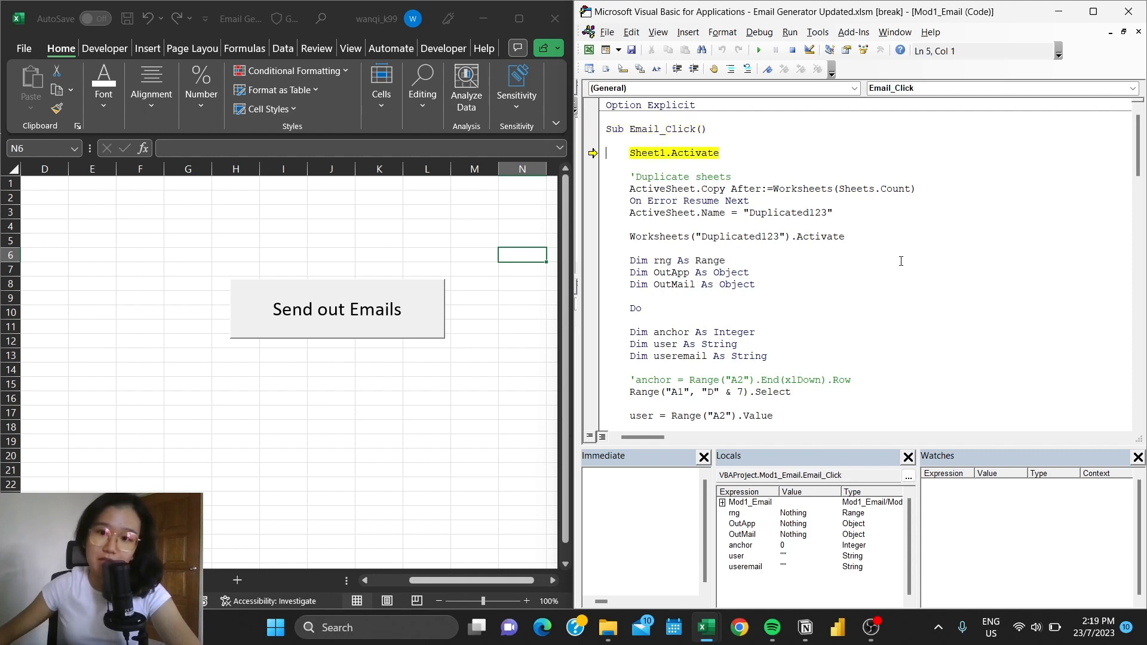
{"action": "key", "text": "F8"}
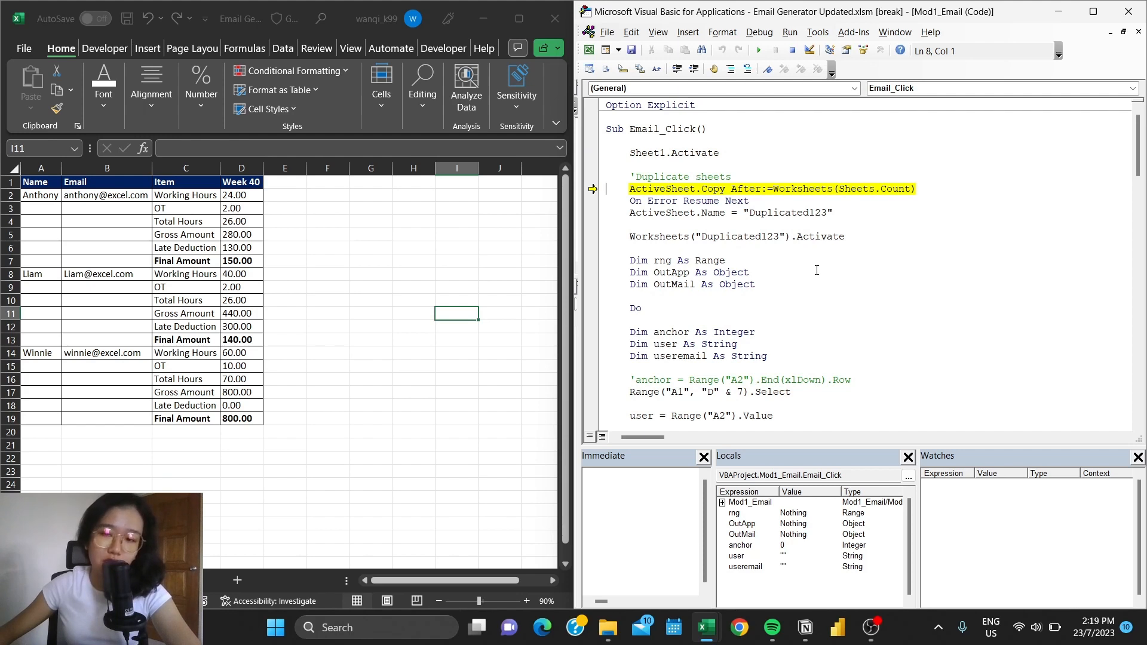
{"action": "key", "text": "F8"}
{"action": "key", "text": "F8"}
{"action": "key", "text": "F8"}
{"action": "key", "text": "F8"}
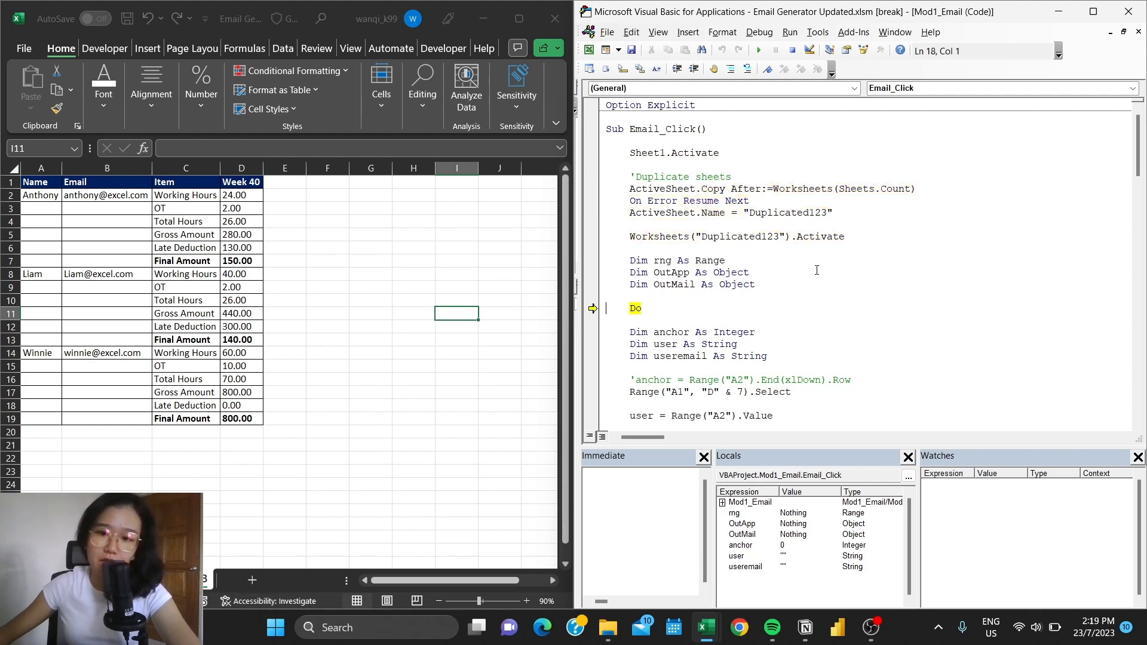
{"action": "scroll", "coordinate": [821, 274], "scroll_direction": "down", "scroll_amount": 2}
{"action": "scroll", "coordinate": [821, 277], "scroll_direction": "down", "scroll_amount": 1}
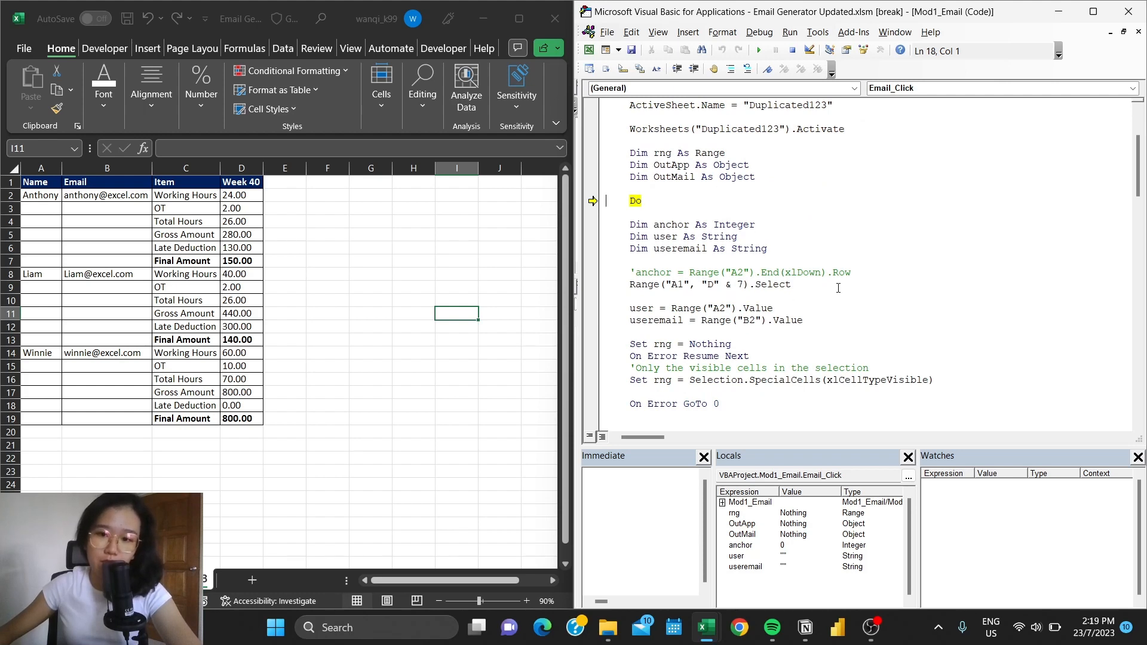
{"action": "key", "text": "F8"}
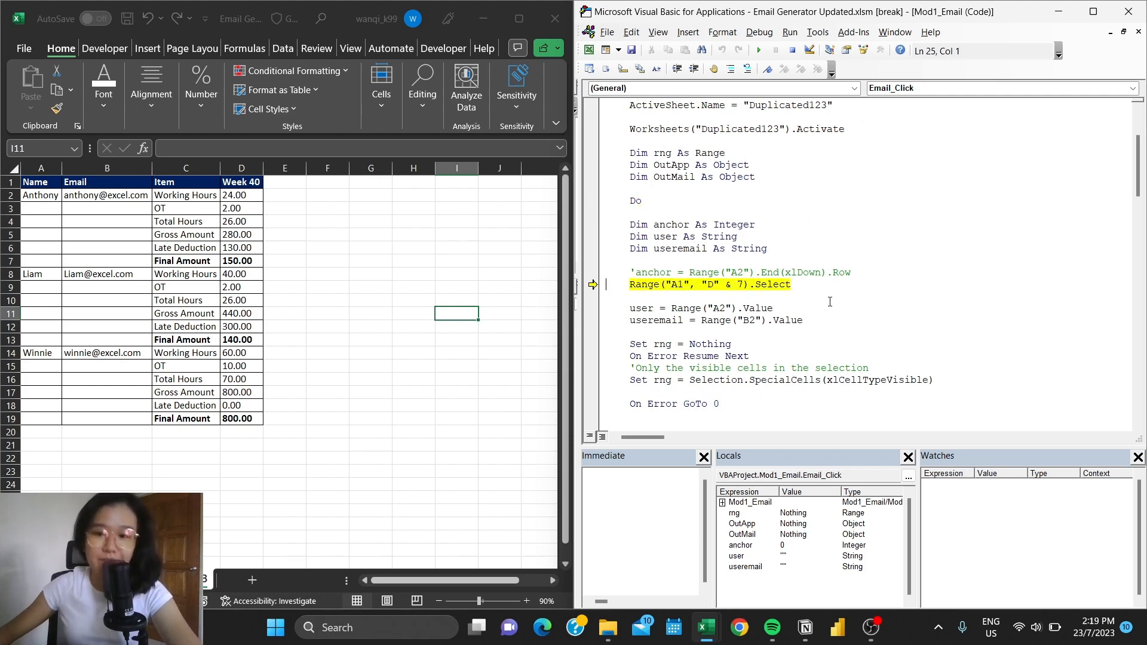
{"action": "key", "text": "F8"}
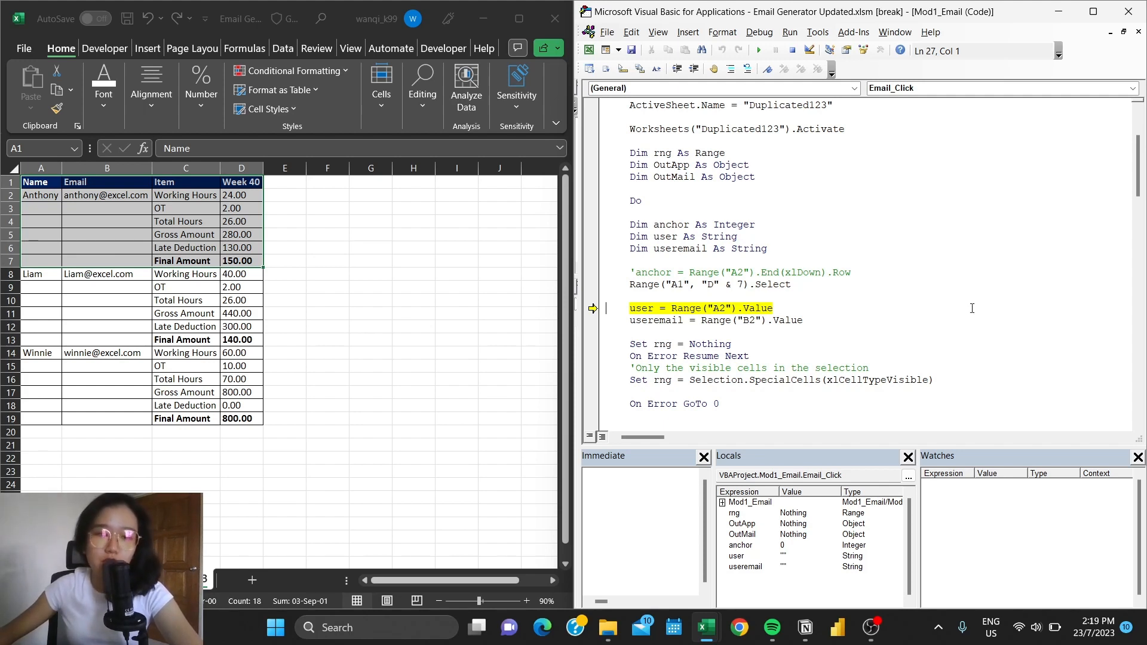
Step on to store Anthony's name and email, capture the visible cells and disable events
{"action": "key", "text": "F8"}
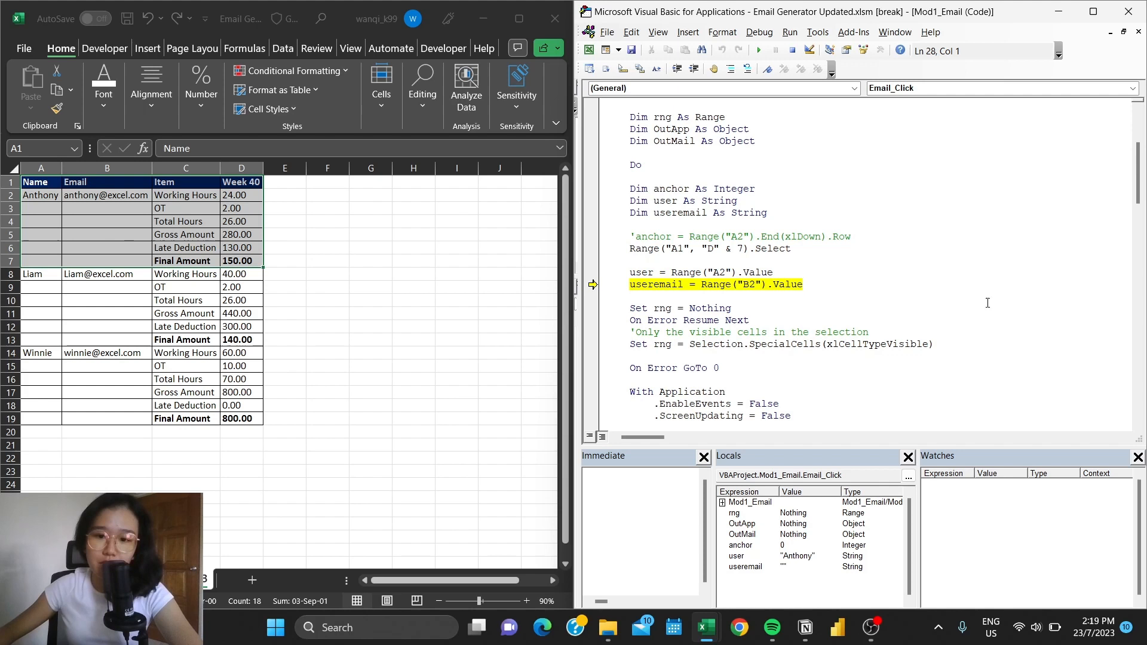
{"action": "scroll", "coordinate": [880, 253], "scroll_direction": "down", "scroll_amount": 1}
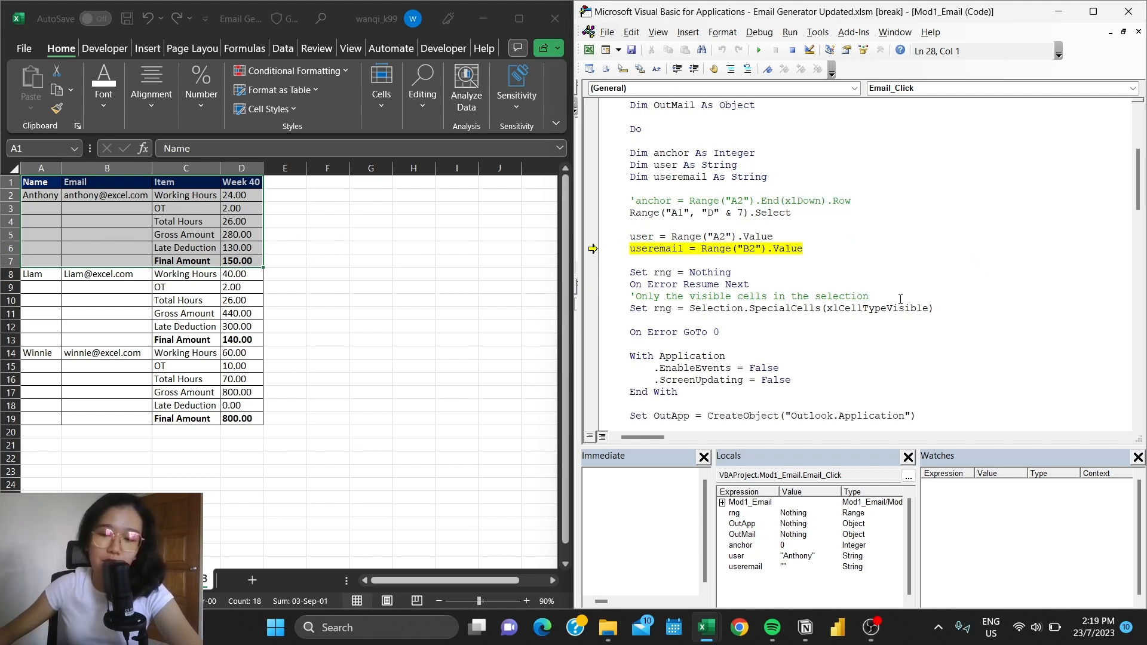
{"action": "scroll", "coordinate": [899, 298], "scroll_direction": "down", "scroll_amount": 1}
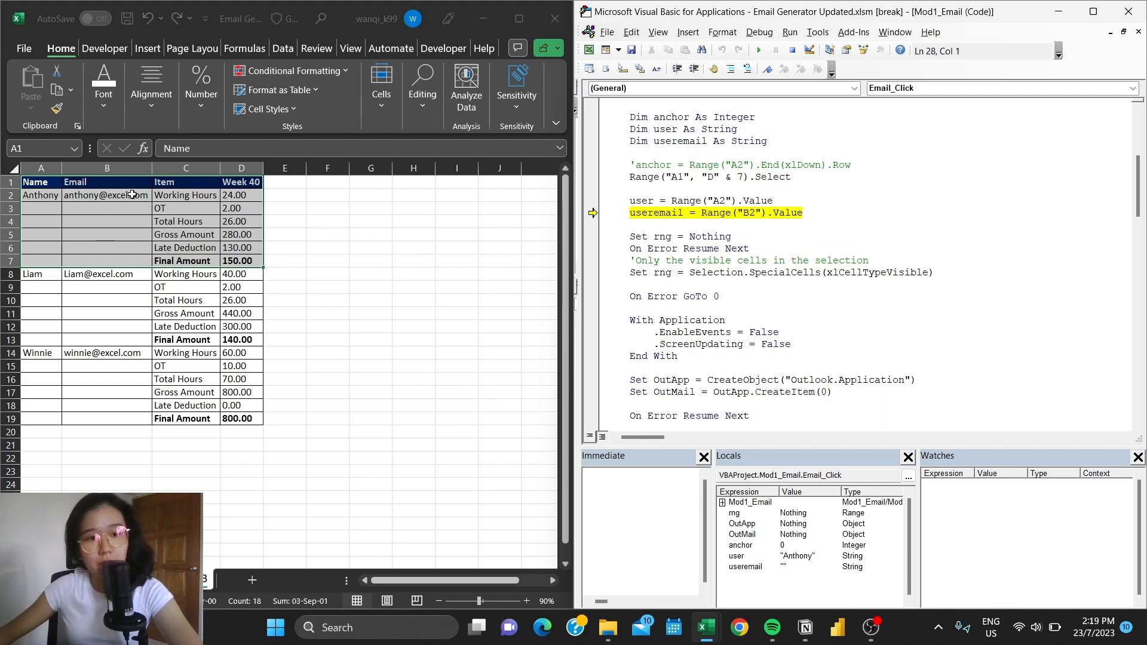
{"action": "scroll", "coordinate": [1047, 172], "scroll_direction": "down", "scroll_amount": 1}
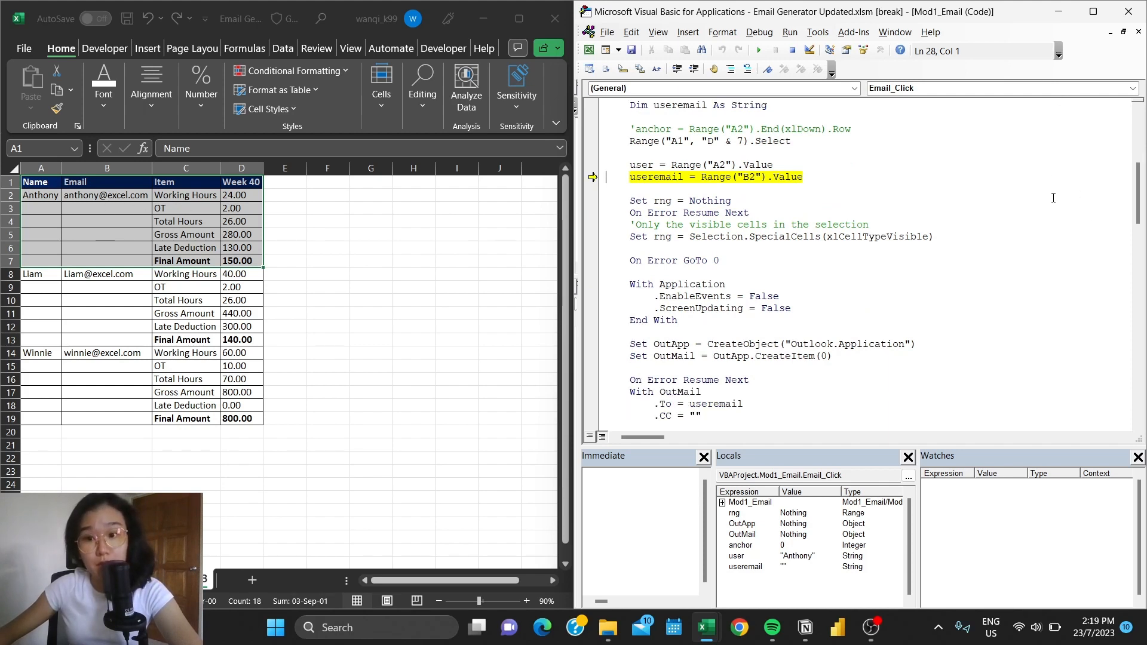
{"action": "key", "text": "F8"}
{"action": "key", "text": "F8"}
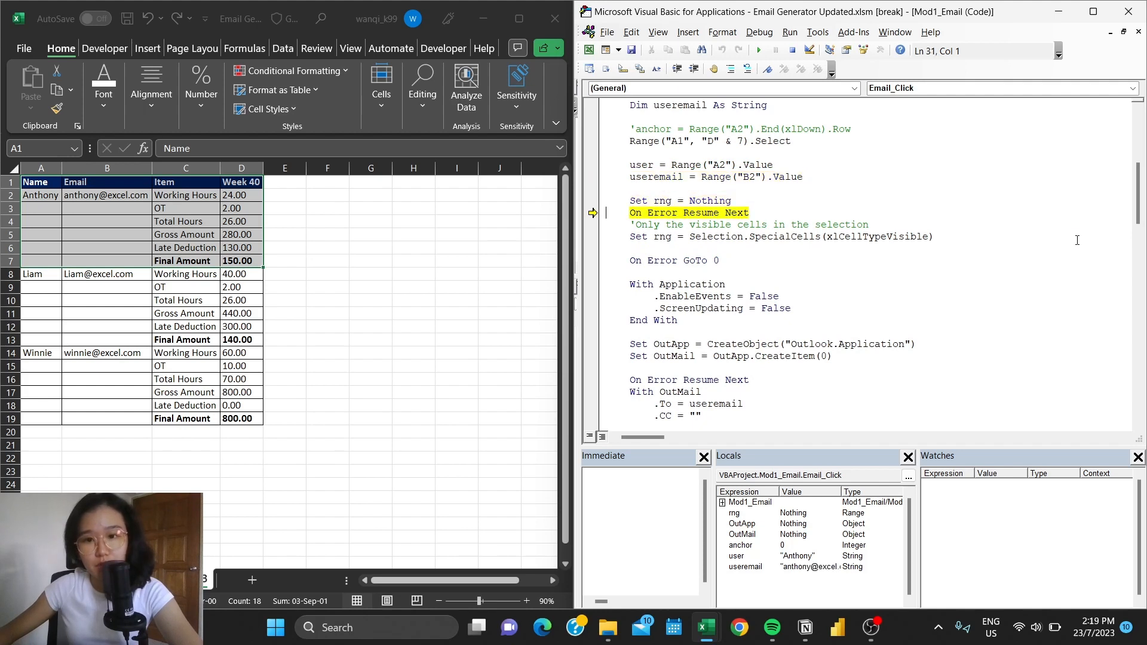
{"action": "key", "text": "F8"}
{"action": "key", "text": "F8"}
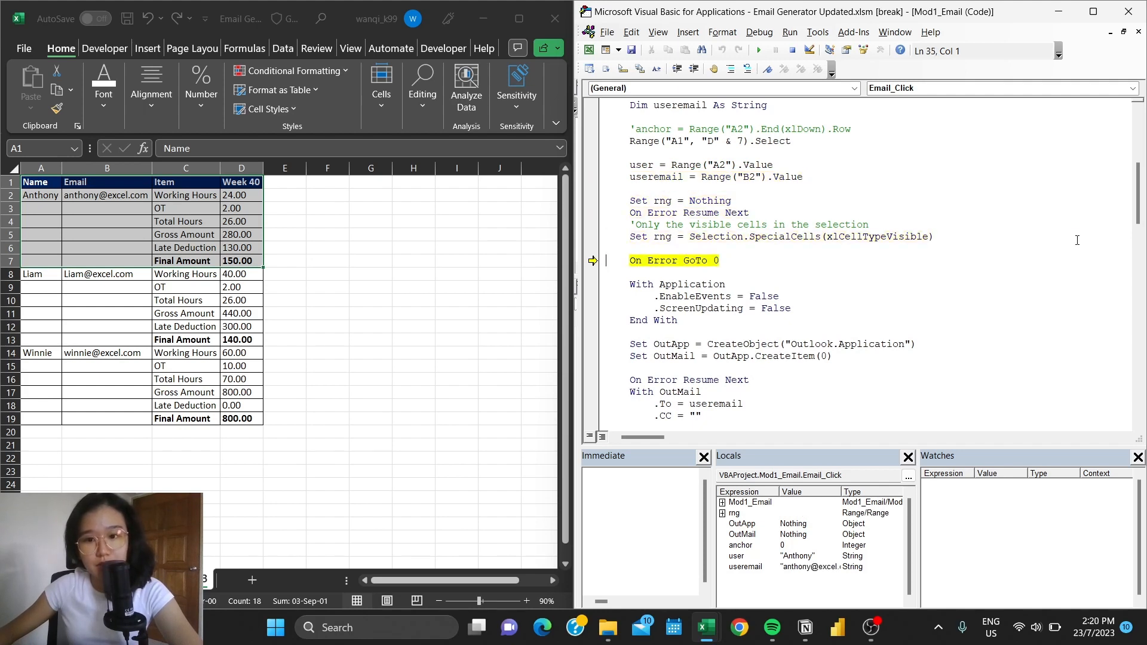
{"action": "key", "text": "F8"}
{"action": "key", "text": "F8"}
{"action": "scroll", "coordinate": [1077, 240], "scroll_direction": "down", "scroll_amount": 1}
{"action": "scroll", "coordinate": [1076, 240], "scroll_direction": "down", "scroll_amount": 1}
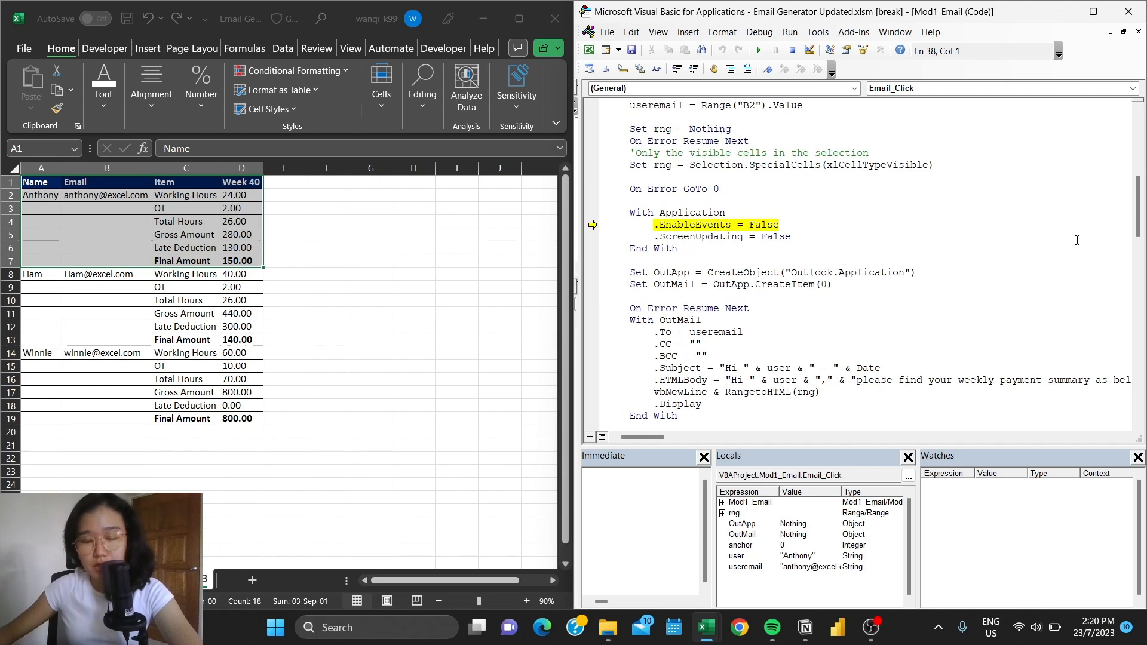
{"action": "key", "text": "F8"}
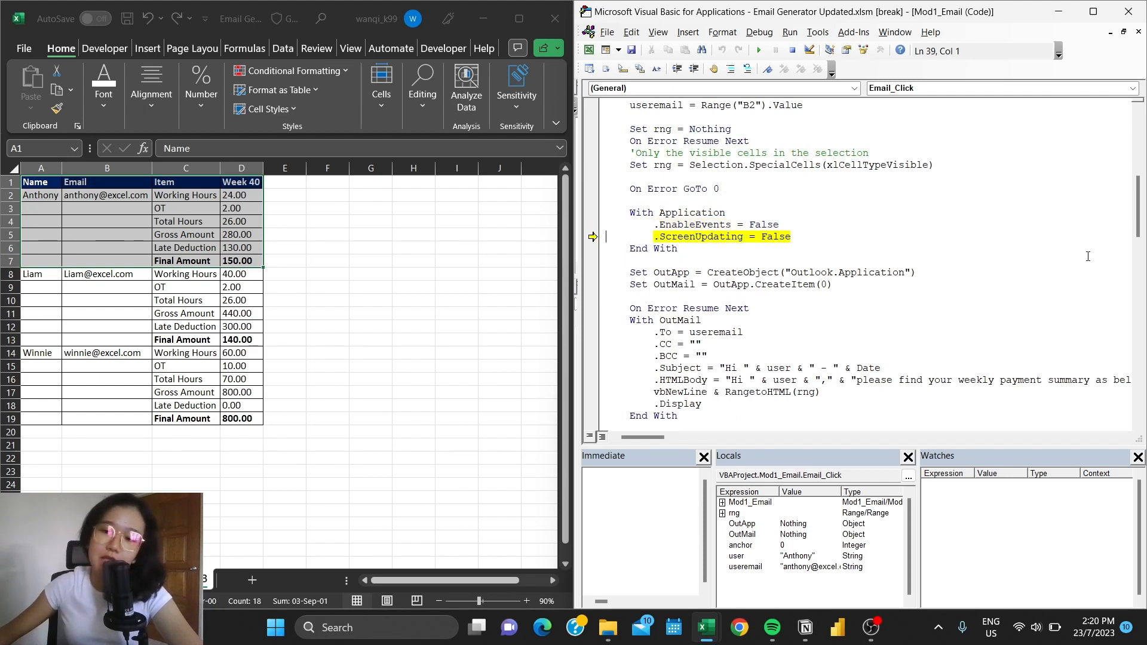
{"action": "key", "text": "F8"}
{"action": "key", "text": "F8"}
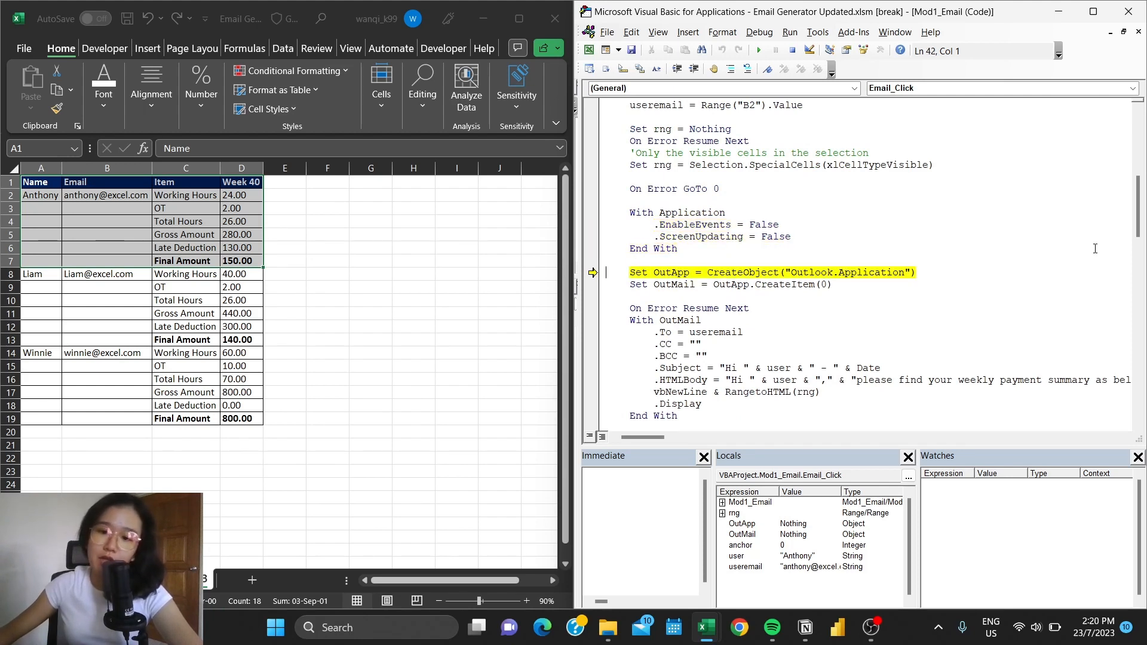
{"action": "scroll", "coordinate": [1093, 251], "scroll_direction": "down", "scroll_amount": 1}
{"action": "scroll", "coordinate": [1094, 254], "scroll_direction": "down", "scroll_amount": 1}
{"action": "scroll", "coordinate": [1094, 257], "scroll_direction": "down", "scroll_amount": 1}
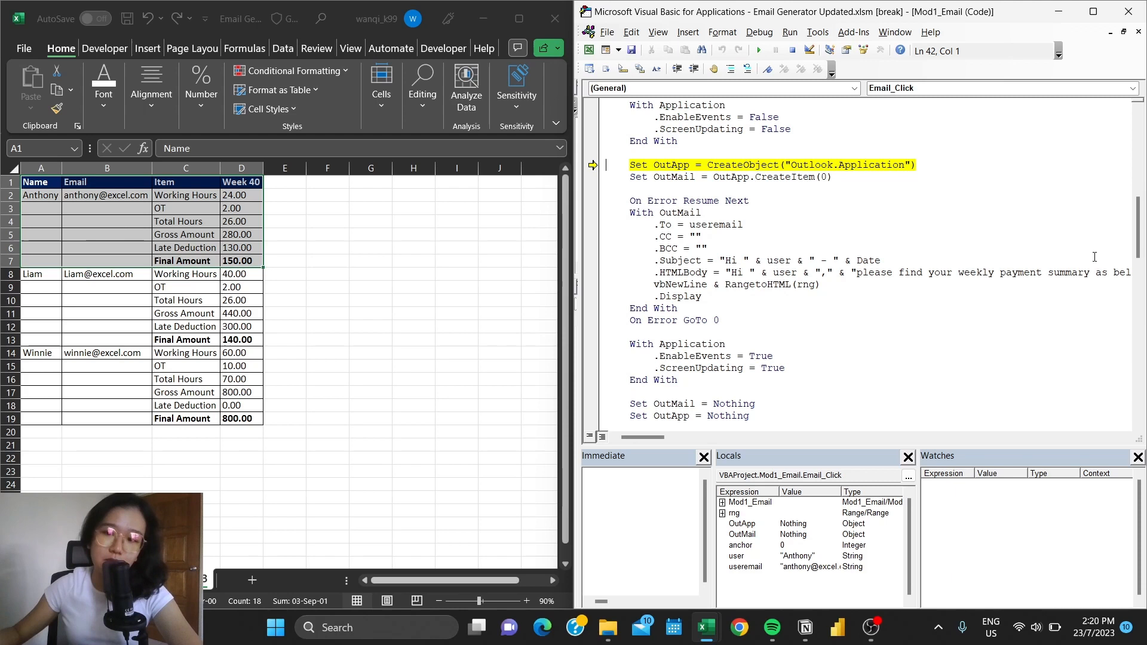
Step through creating the Outlook mail item and setting Anthony's recipient address, up to building the body
{"action": "key", "text": "F8"}
{"action": "key", "text": "F8"}
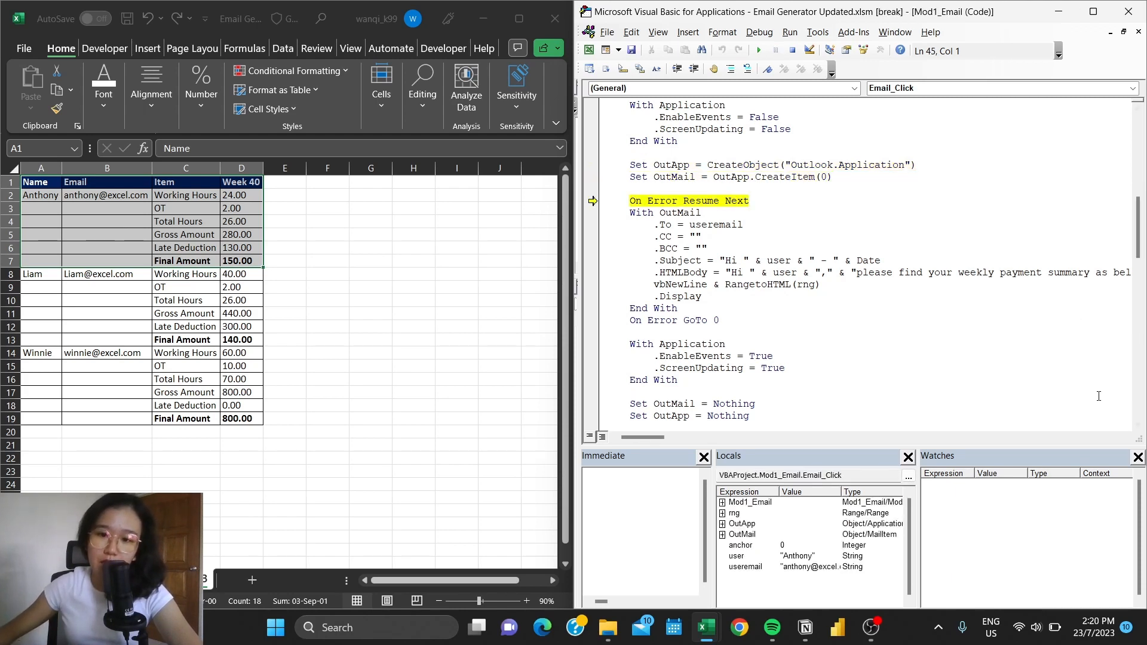
{"action": "key", "text": "F8"}
{"action": "key", "text": "F8"}
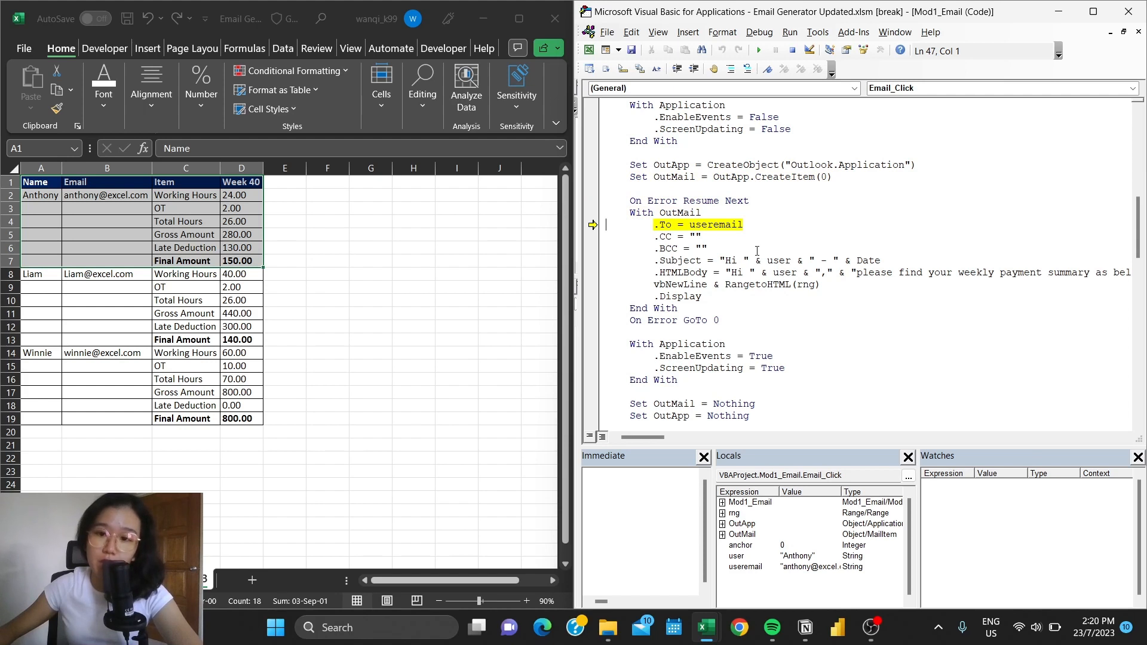
{"action": "scroll", "coordinate": [815, 272], "scroll_direction": "down", "scroll_amount": 1}
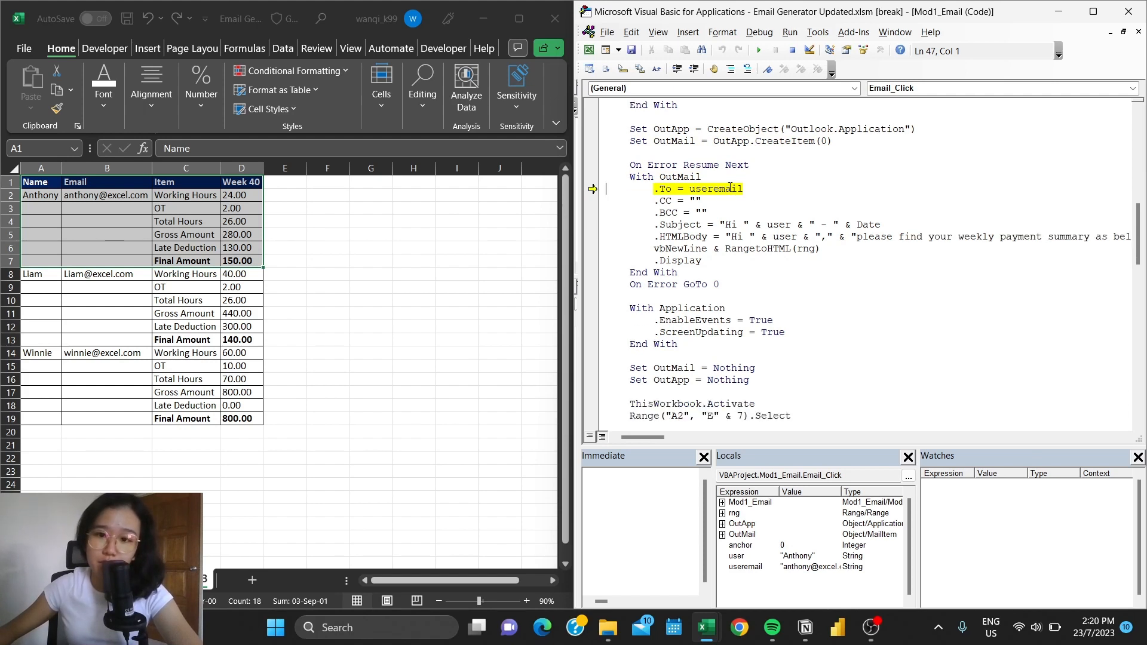
{"action": "mouse_move", "coordinate": [715, 224]}
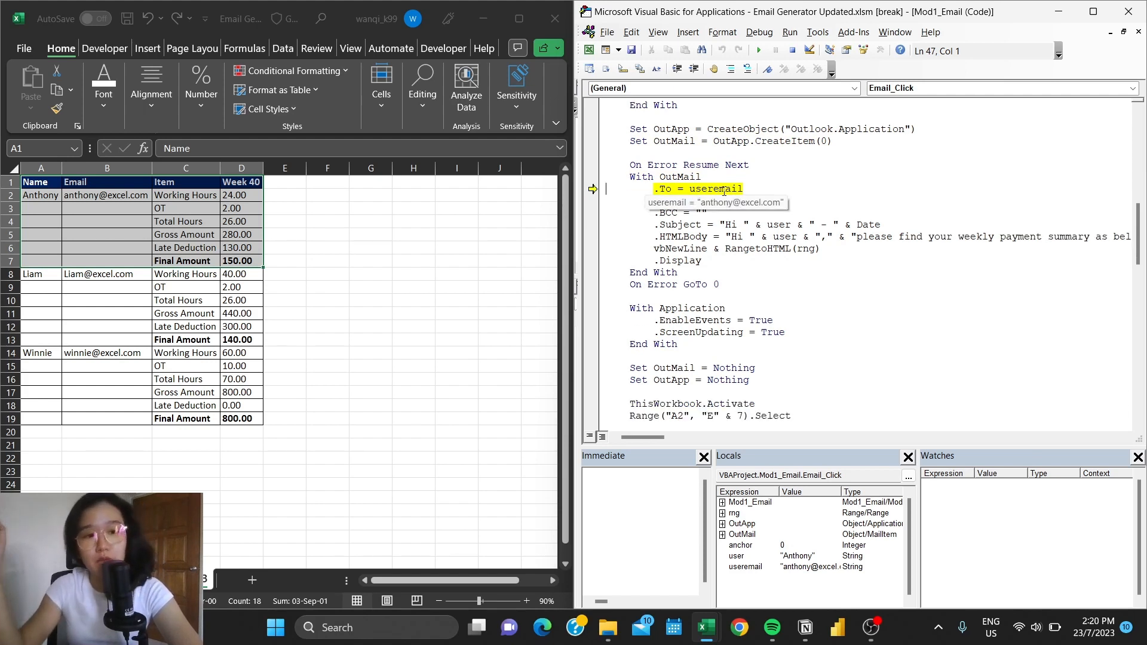
{"action": "key", "text": "F8"}
{"action": "key", "text": "F8"}
{"action": "key", "text": "F8"}
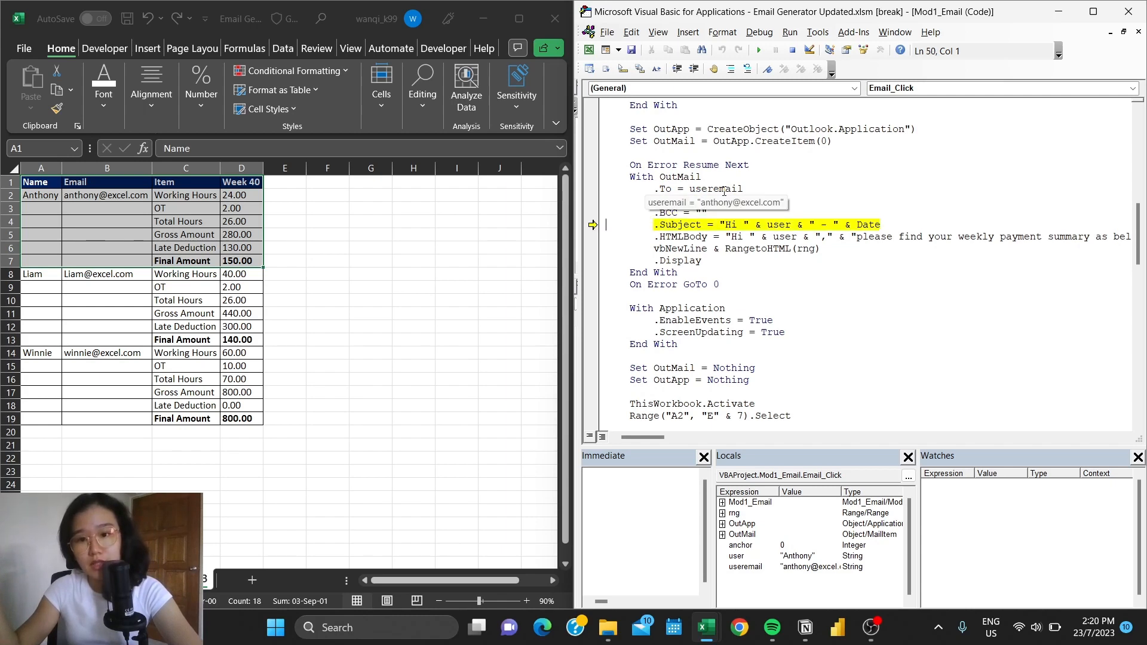
{"action": "key", "text": "F8"}
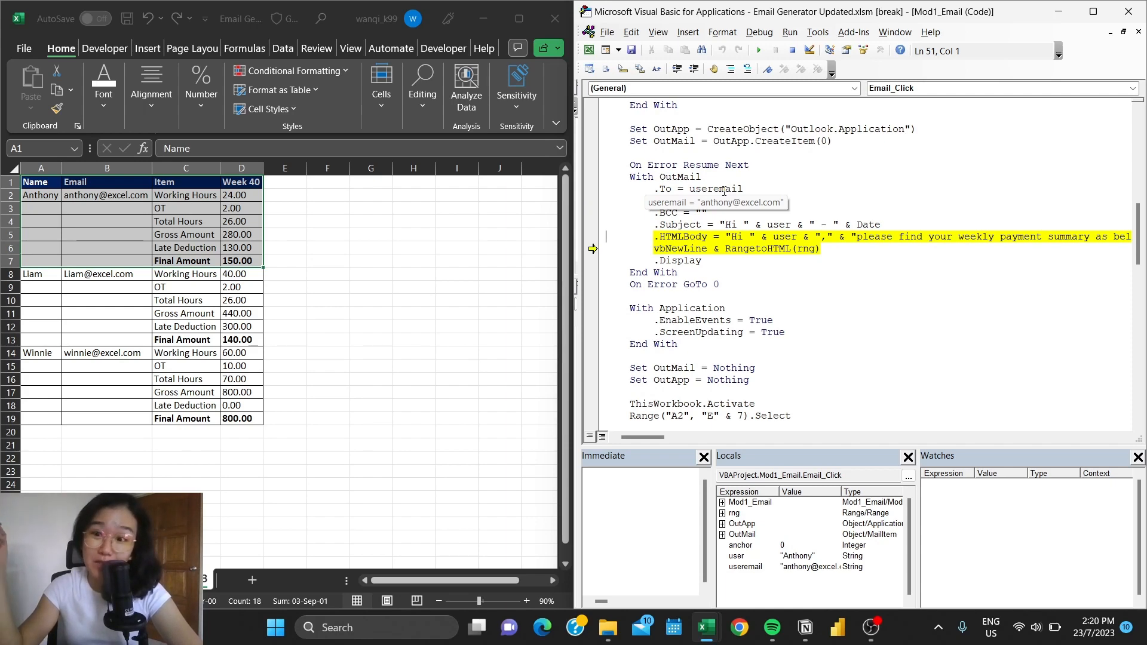
Step into RangetoHTML so Anthony's rows are copied and a new temporary workbook opens
{"action": "key", "text": "F8"}
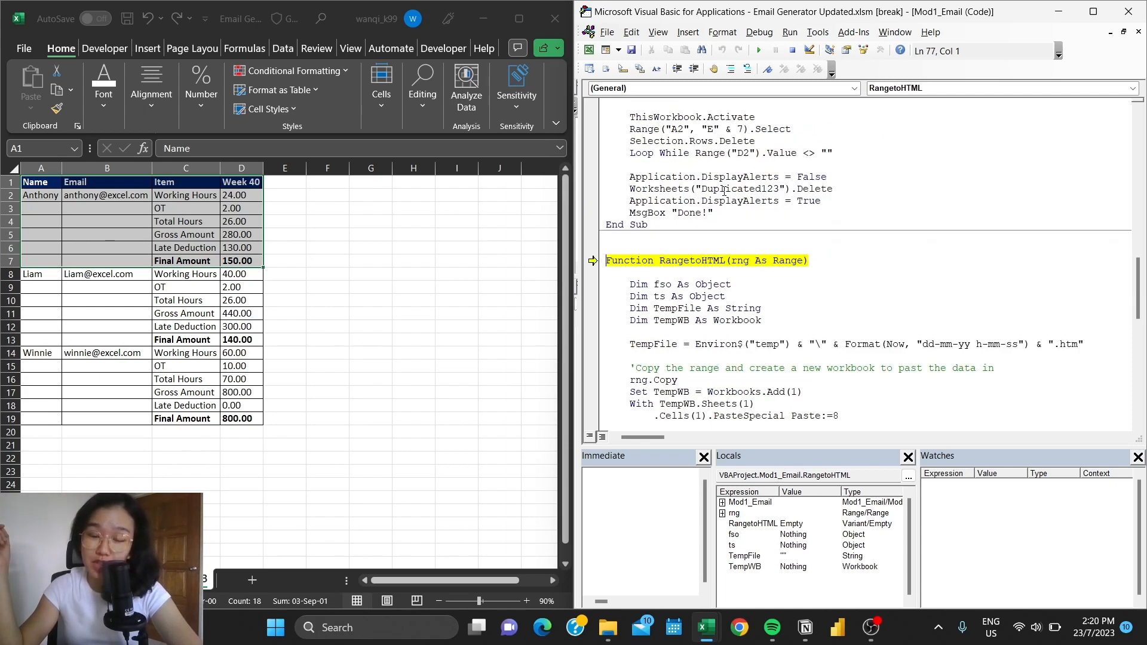
{"action": "scroll", "coordinate": [806, 211], "scroll_direction": "down", "scroll_amount": 1}
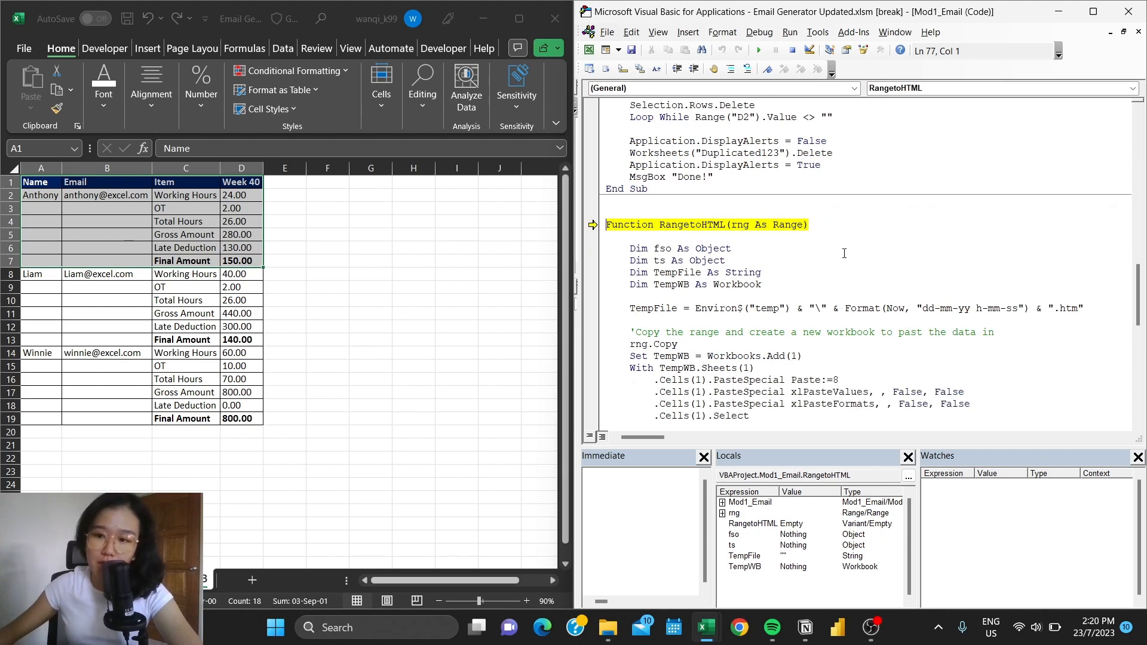
{"action": "scroll", "coordinate": [843, 251], "scroll_direction": "down", "scroll_amount": 2}
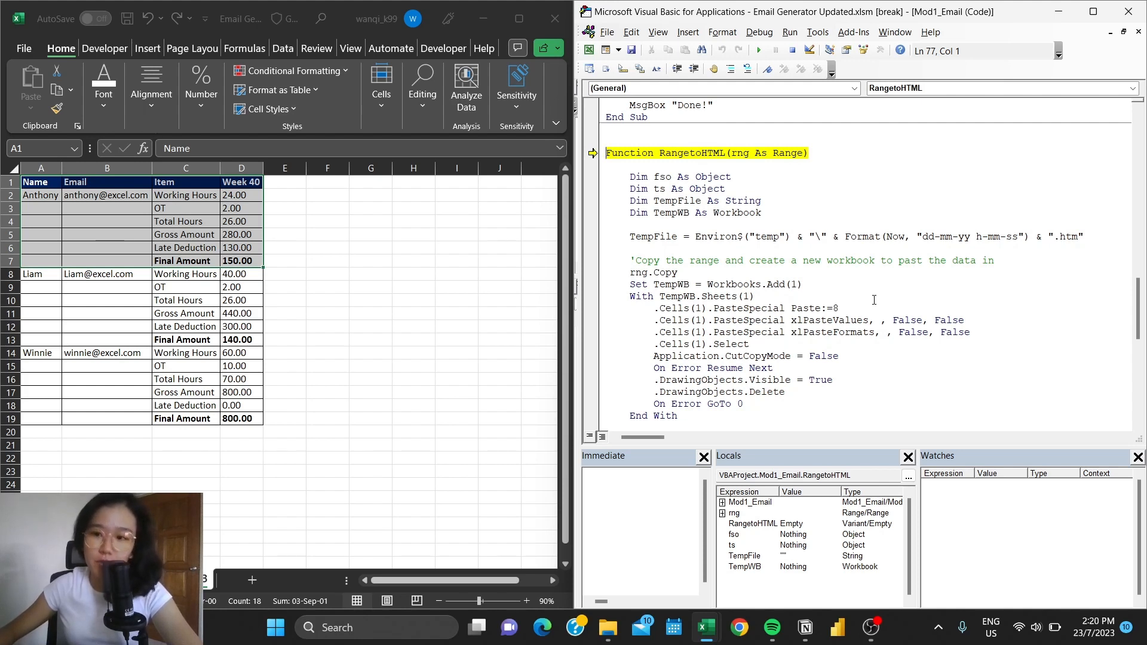
{"action": "scroll", "coordinate": [874, 299], "scroll_direction": "down", "scroll_amount": 1}
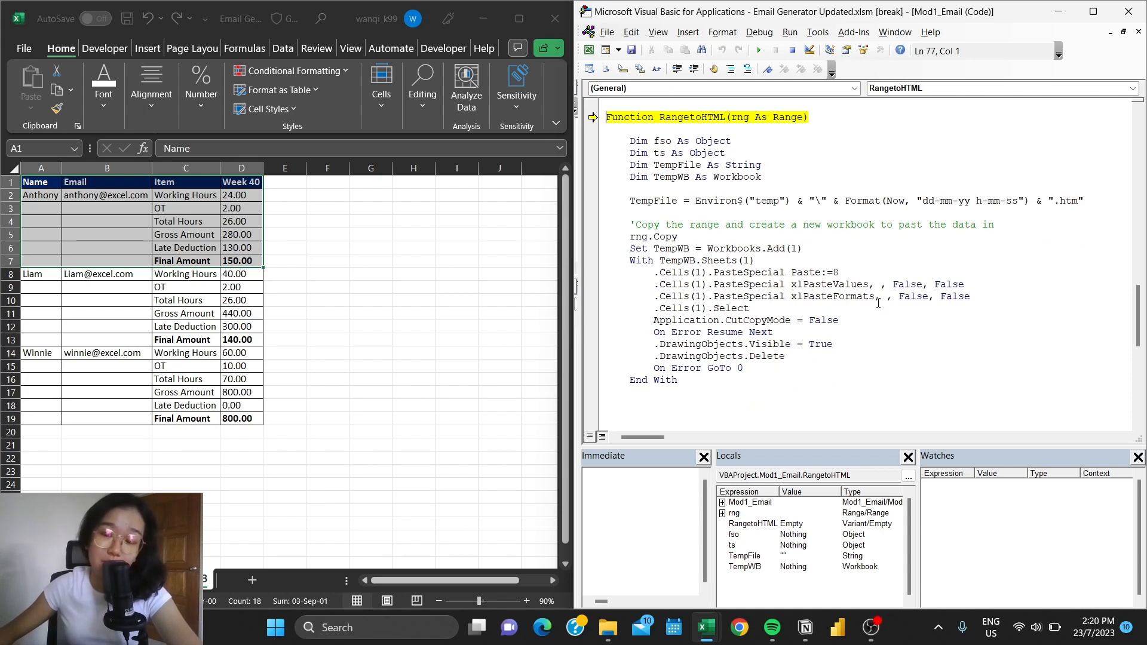
{"action": "key", "text": "F8"}
{"action": "key", "text": "F8"}
{"action": "key", "text": "F8"}
{"action": "key", "text": "F8"}
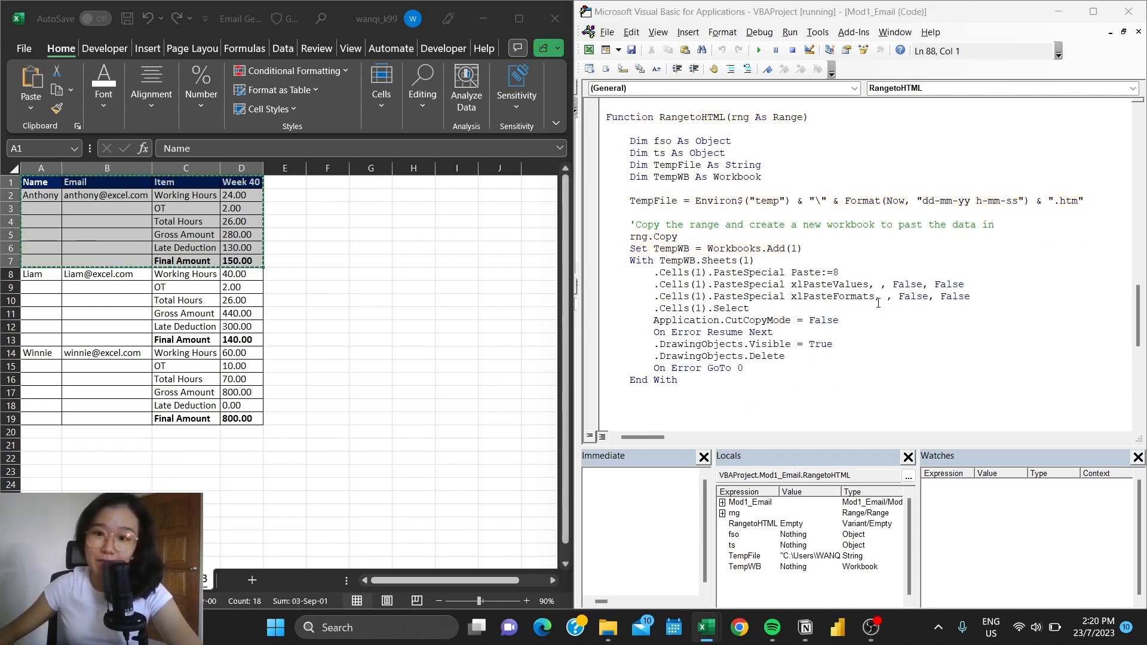
{"action": "key", "text": "F8"}
{"action": "key", "text": "F8"}
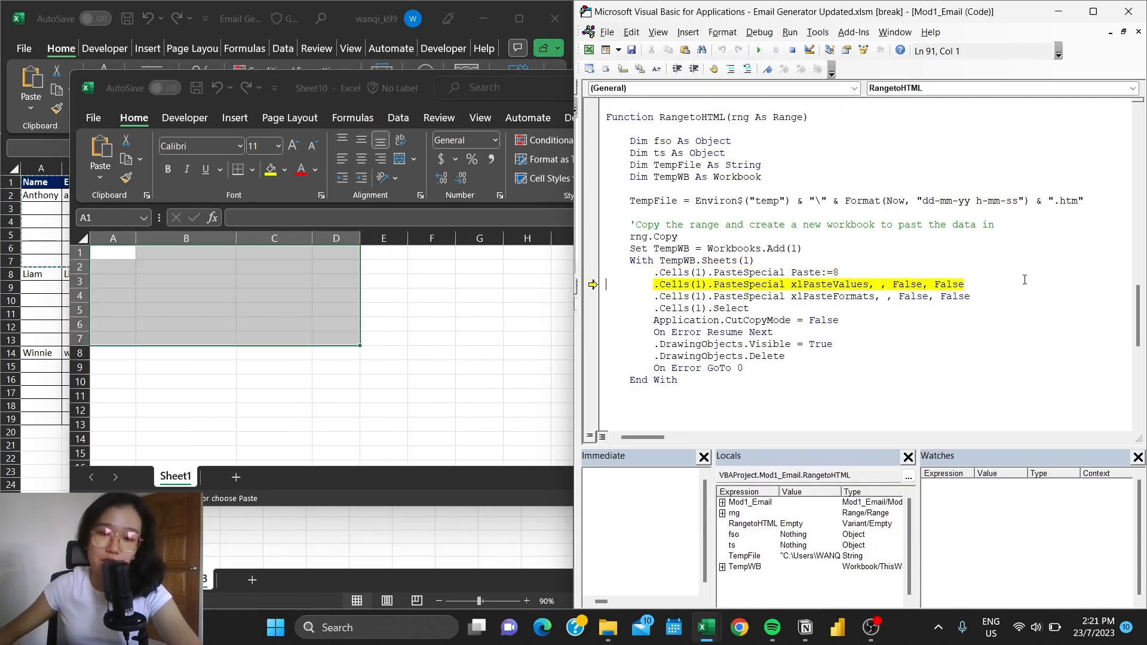
Step through pasting Anthony's rows, publishing the temp sheet as HTML, reading it back and closing the temp workbook
{"action": "key", "text": "F8"}
{"action": "key", "text": "F8"}
{"action": "key", "text": "F8"}
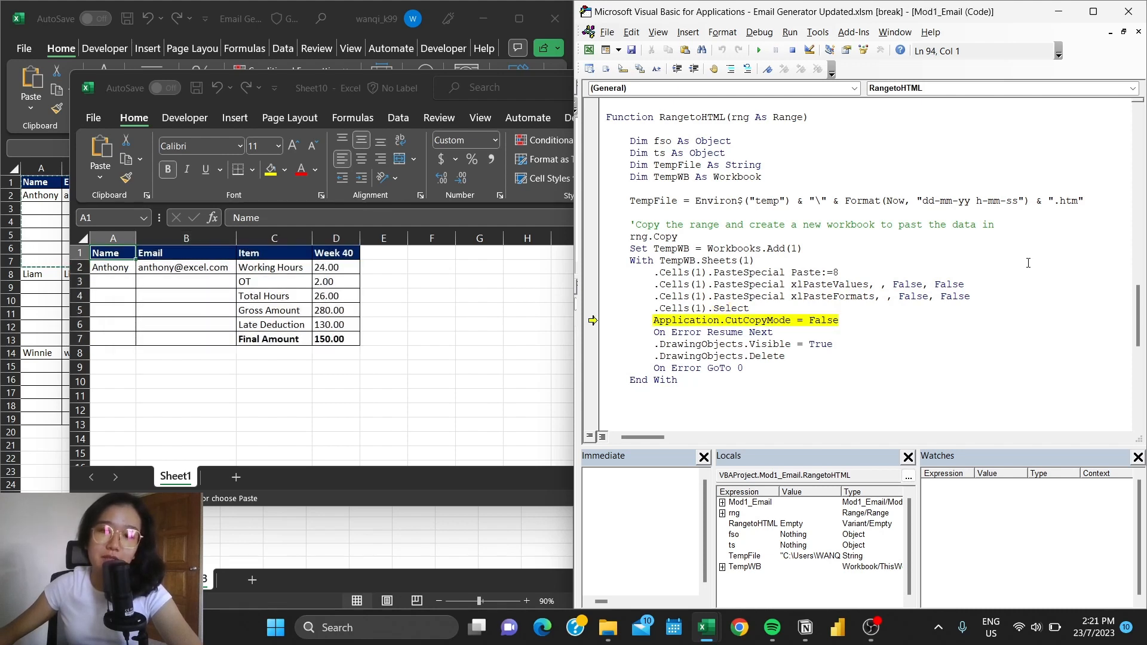
{"action": "key", "text": "F8"}
{"action": "key", "text": "F8"}
{"action": "key", "text": "F8"}
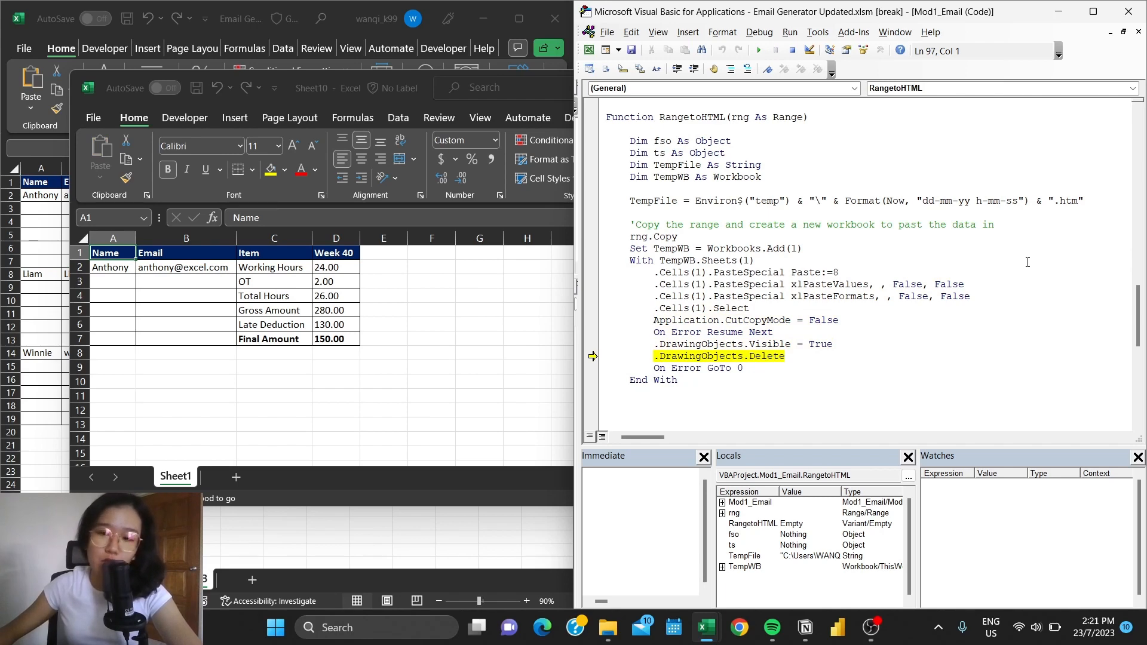
{"action": "key", "text": "F8"}
{"action": "key", "text": "F8"}
{"action": "key", "text": "F8"}
{"action": "key", "text": "F8"}
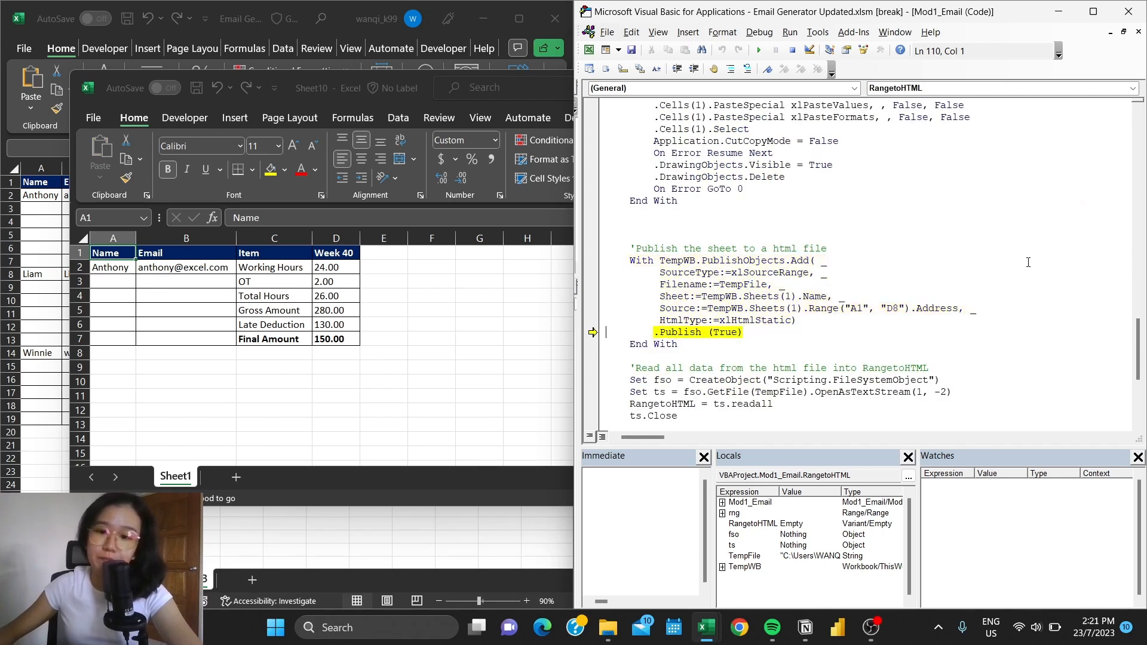
{"action": "scroll", "coordinate": [1027, 262], "scroll_direction": "down", "scroll_amount": 3}
{"action": "key", "text": "F8"}
{"action": "key", "text": "F8"}
{"action": "key", "text": "F8"}
{"action": "key", "text": "F8"}
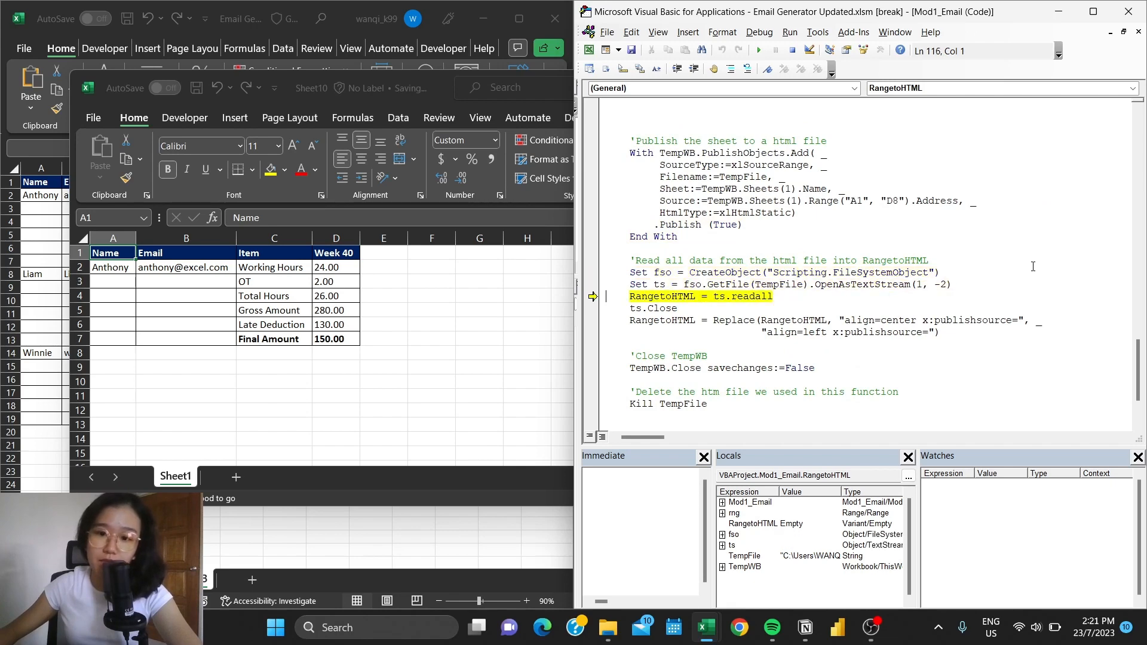
{"action": "key", "text": "F8"}
{"action": "key", "text": "F8"}
{"action": "key", "text": "F8"}
{"action": "scroll", "coordinate": [1035, 267], "scroll_direction": "down", "scroll_amount": 1}
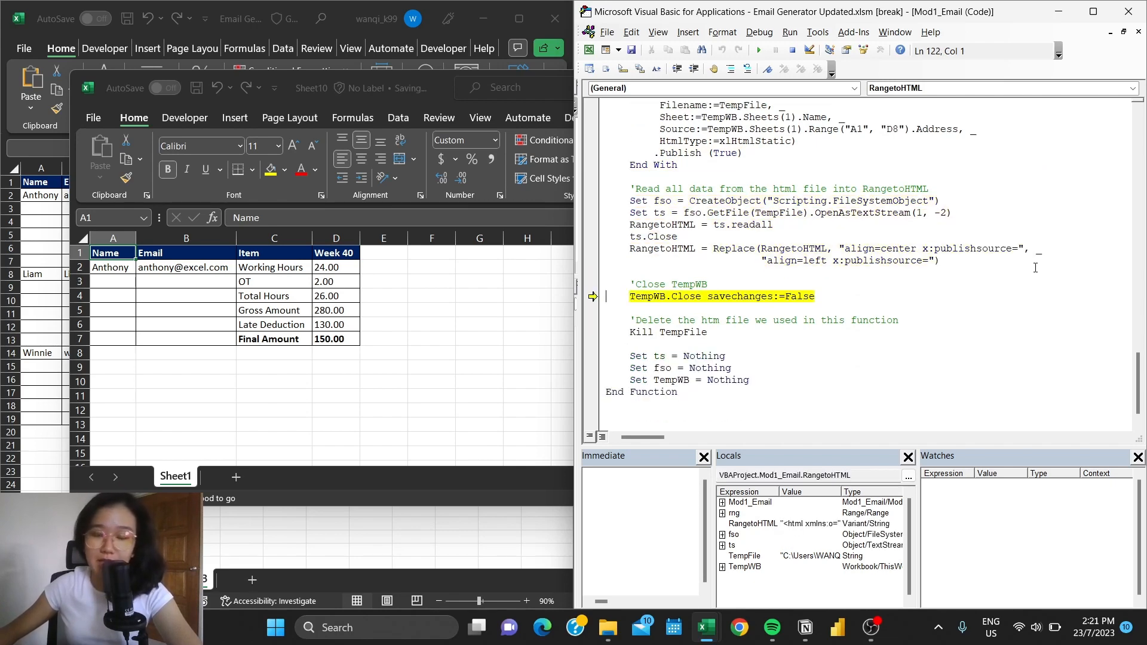
{"action": "key", "text": "F8"}
{"action": "key", "text": "F8"}
{"action": "key", "text": "F8"}
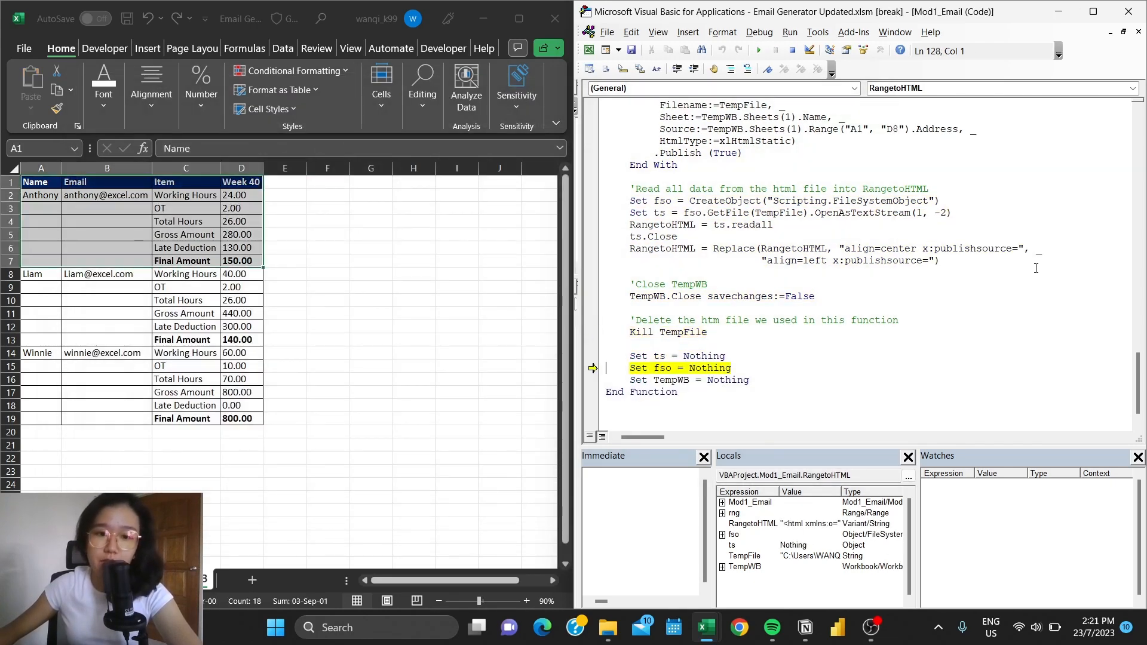
{"action": "key", "text": "F8"}
{"action": "key", "text": "F8"}
{"action": "key", "text": "F8"}
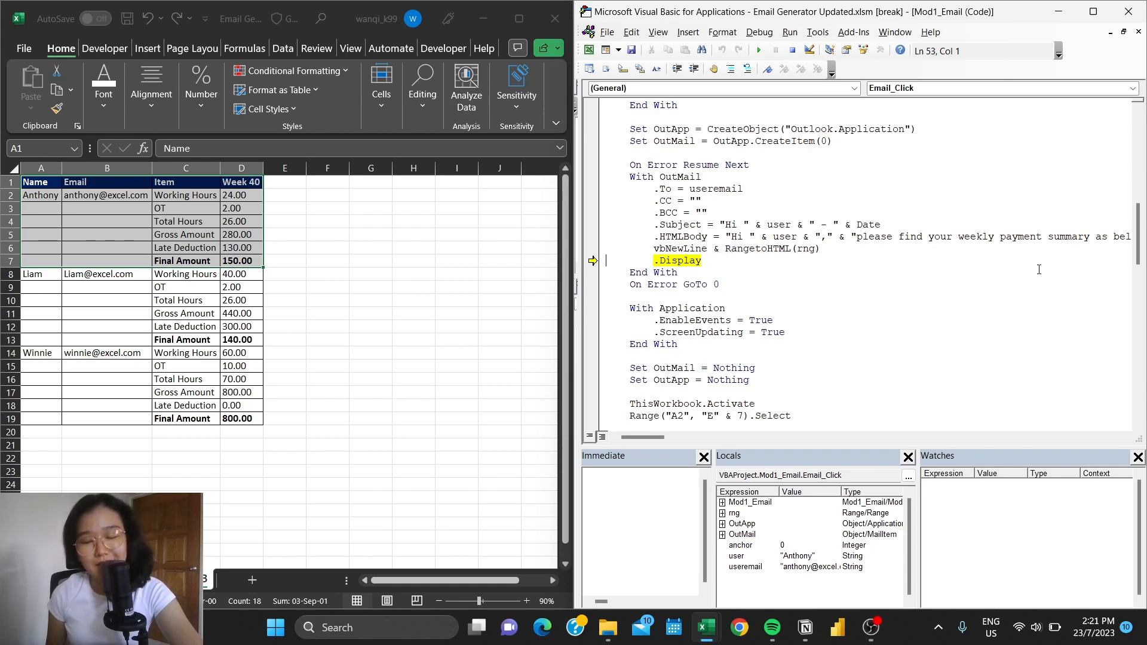
Step through .Display to show Anthony's draft, restore application settings and delete his processed rows
{"action": "key", "text": "F8"}
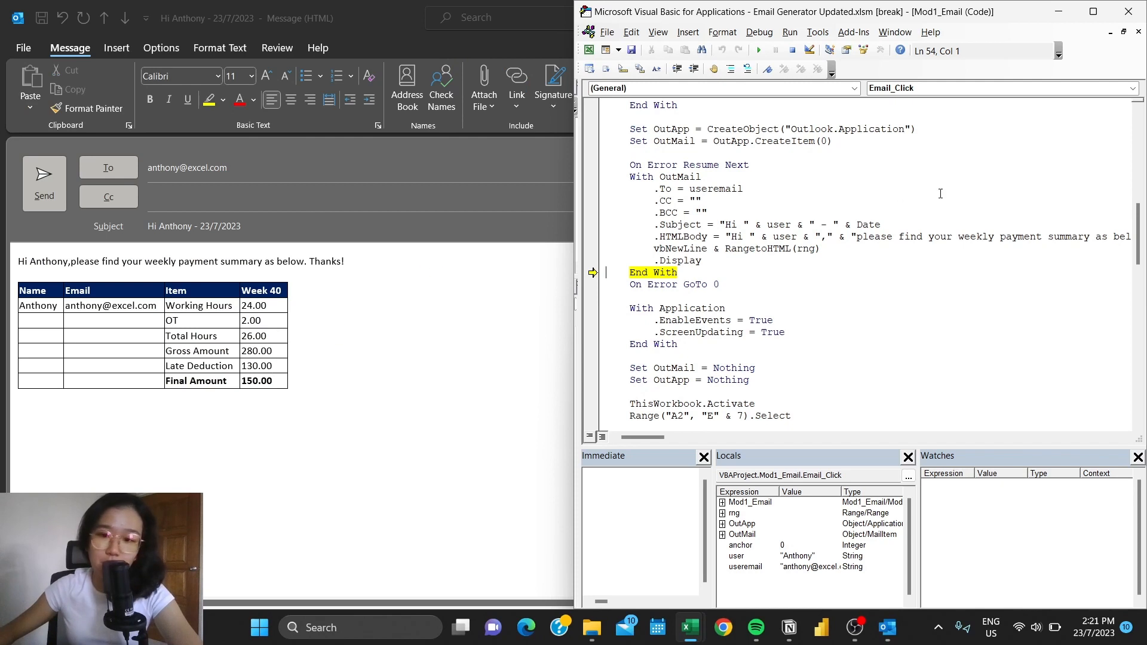
{"action": "key", "text": "F8"}
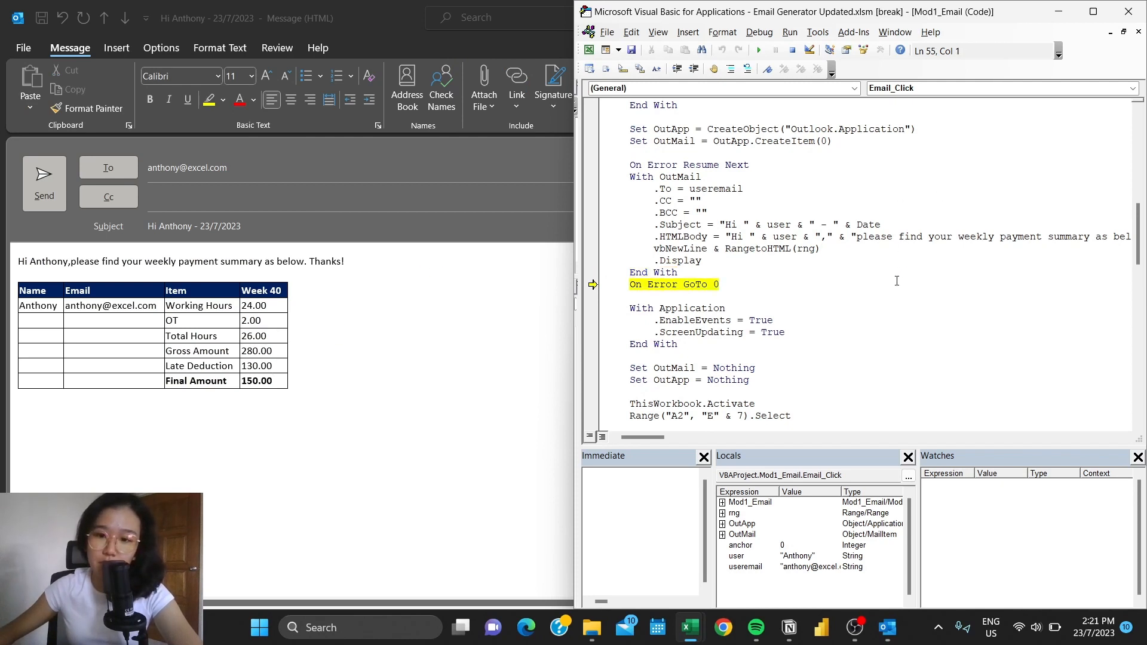
{"action": "scroll", "coordinate": [916, 287], "scroll_direction": "down", "scroll_amount": 1}
{"action": "scroll", "coordinate": [931, 284], "scroll_direction": "down", "scroll_amount": 2}
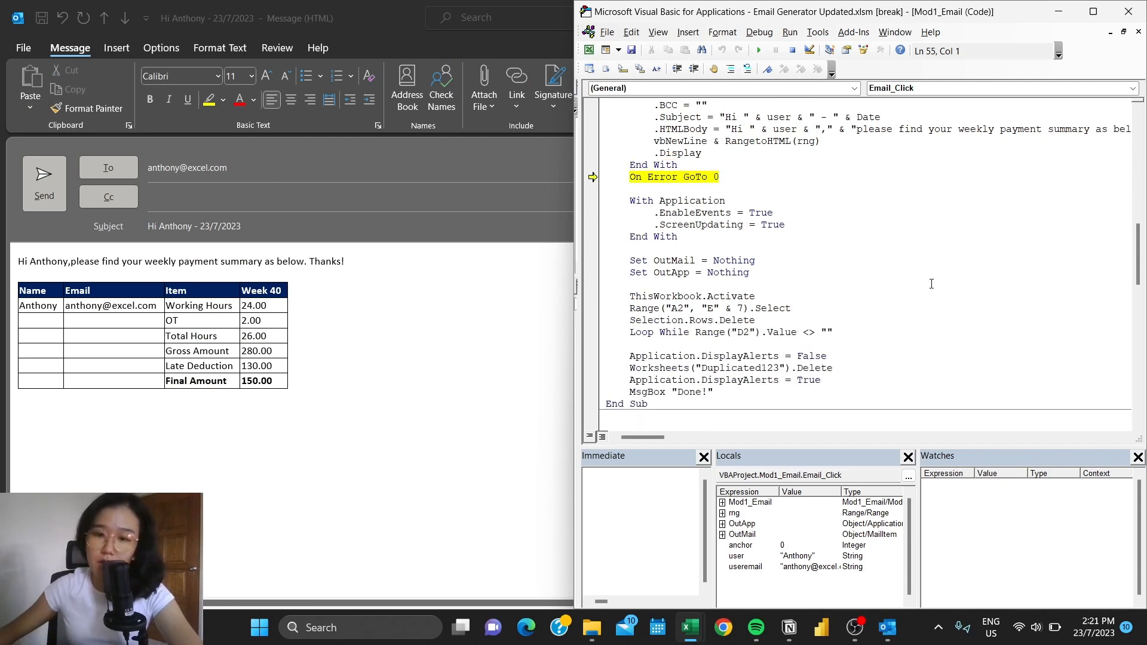
{"action": "key", "text": "F8"}
{"action": "key", "text": "F8"}
{"action": "key", "text": "F8"}
{"action": "key", "text": "F8"}
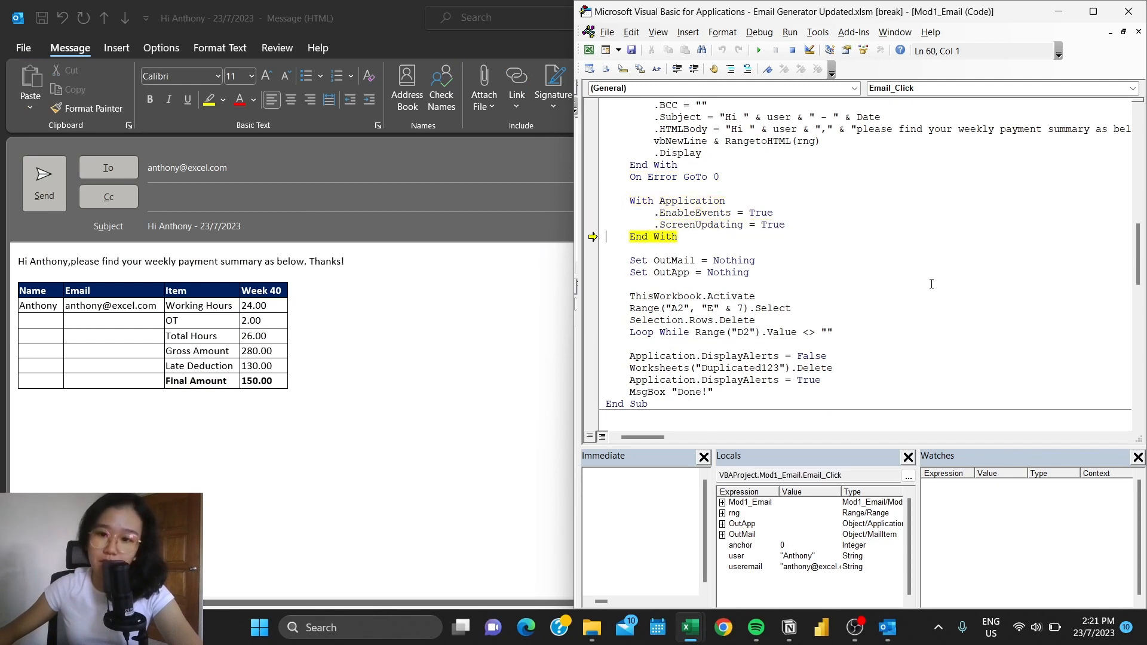
{"action": "key", "text": "F8"}
{"action": "key", "text": "F8"}
{"action": "key", "text": "F8"}
{"action": "key", "text": "F8"}
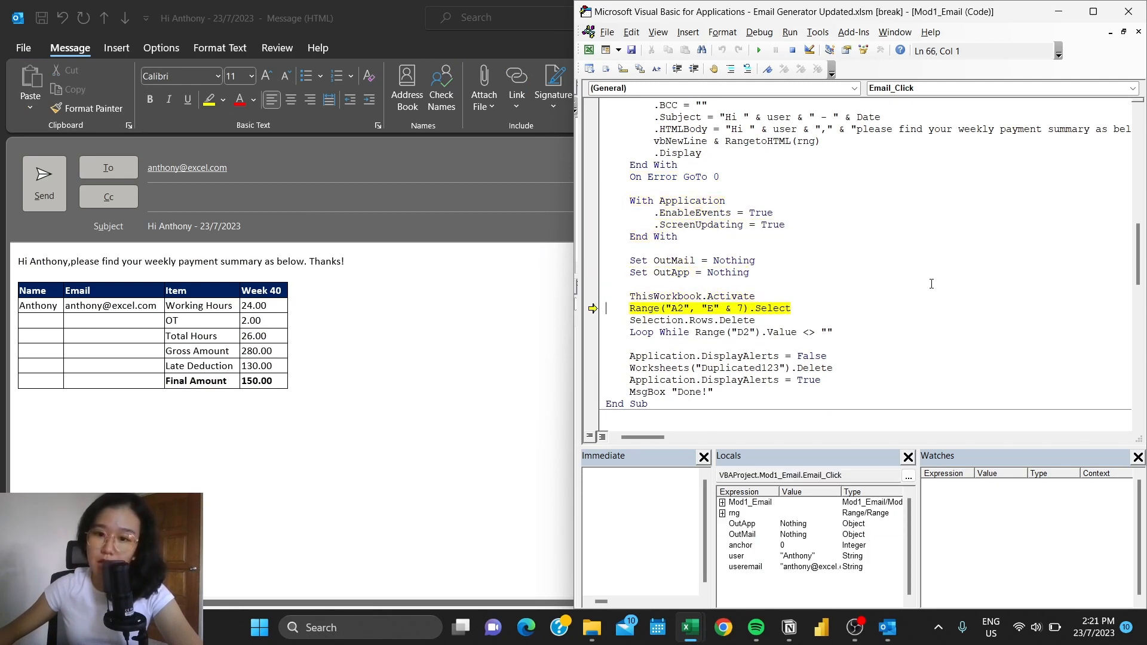
{"action": "key", "text": "F8"}
{"action": "key", "text": "F8"}
{"action": "key", "text": "F8"}
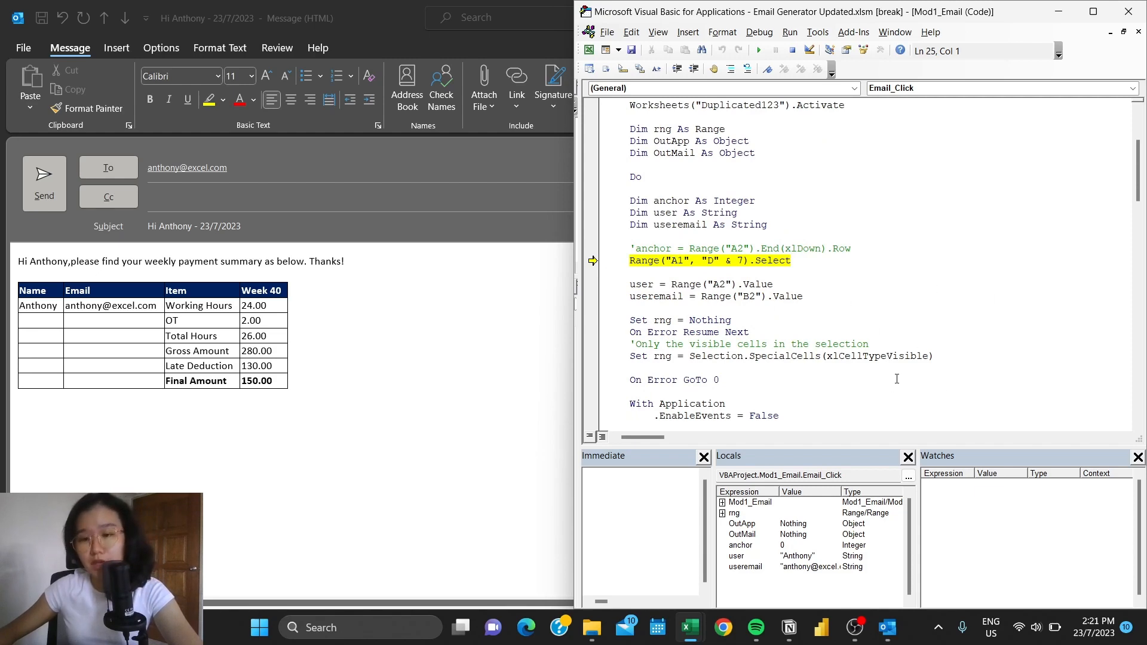
{"action": "left_click_drag", "start_coordinate": [1136, 166], "coordinate": [1127, 261]}
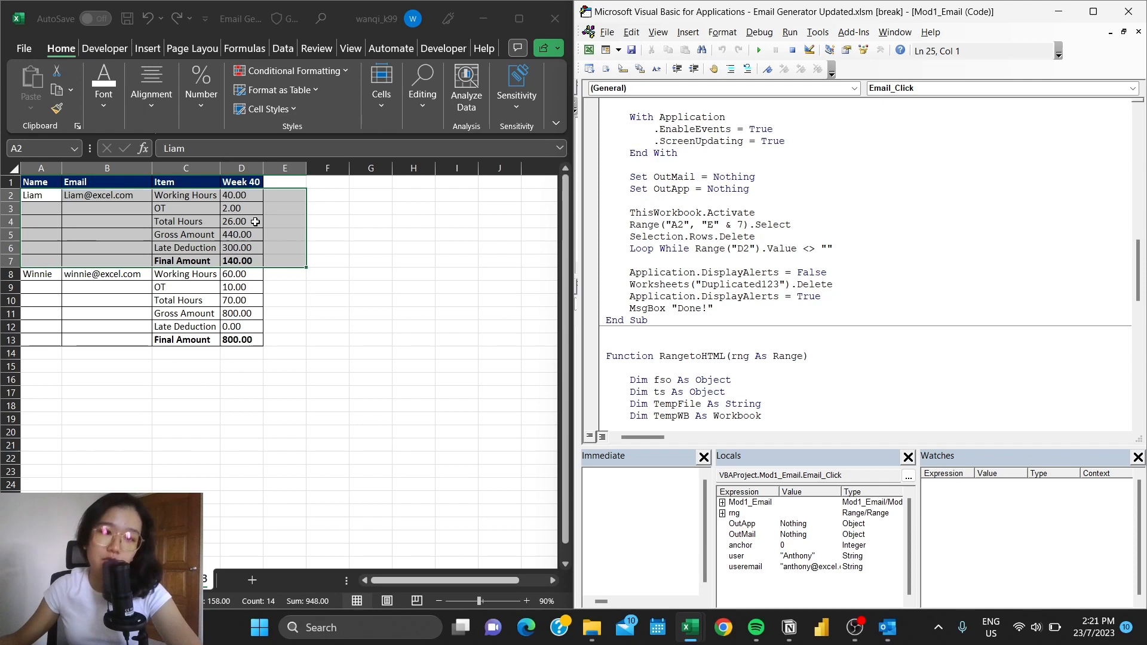
{"action": "scroll", "coordinate": [817, 159], "scroll_direction": "up", "scroll_amount": 3}
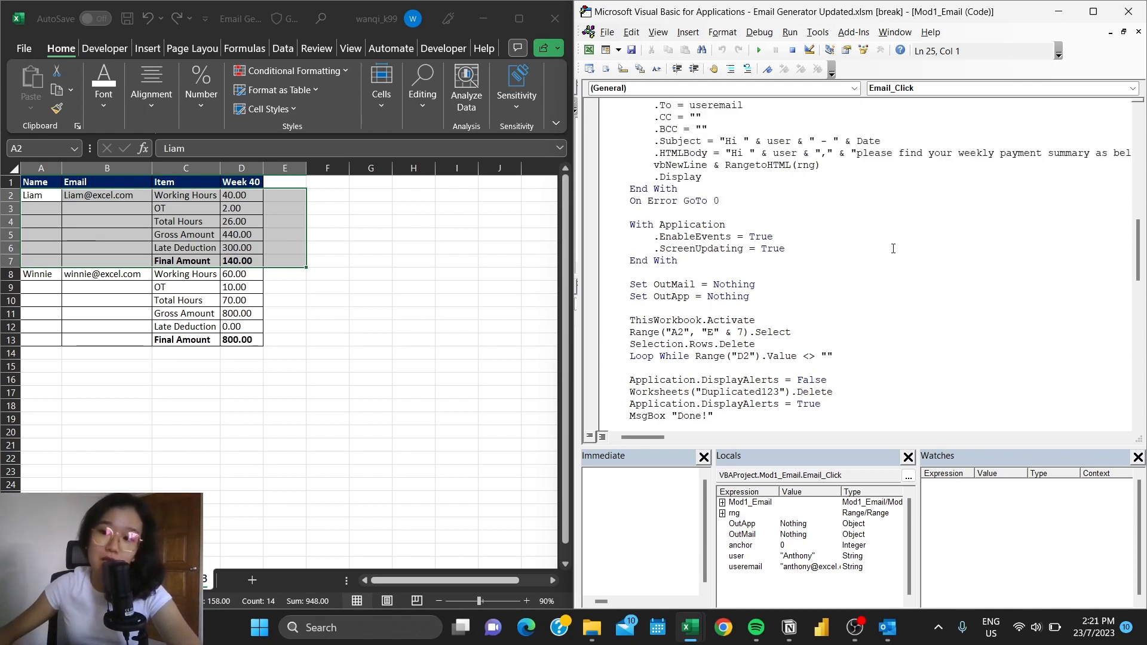
{"action": "scroll", "coordinate": [851, 206], "scroll_direction": "up", "scroll_amount": 6}
{"action": "scroll", "coordinate": [892, 248], "scroll_direction": "up", "scroll_amount": 5}
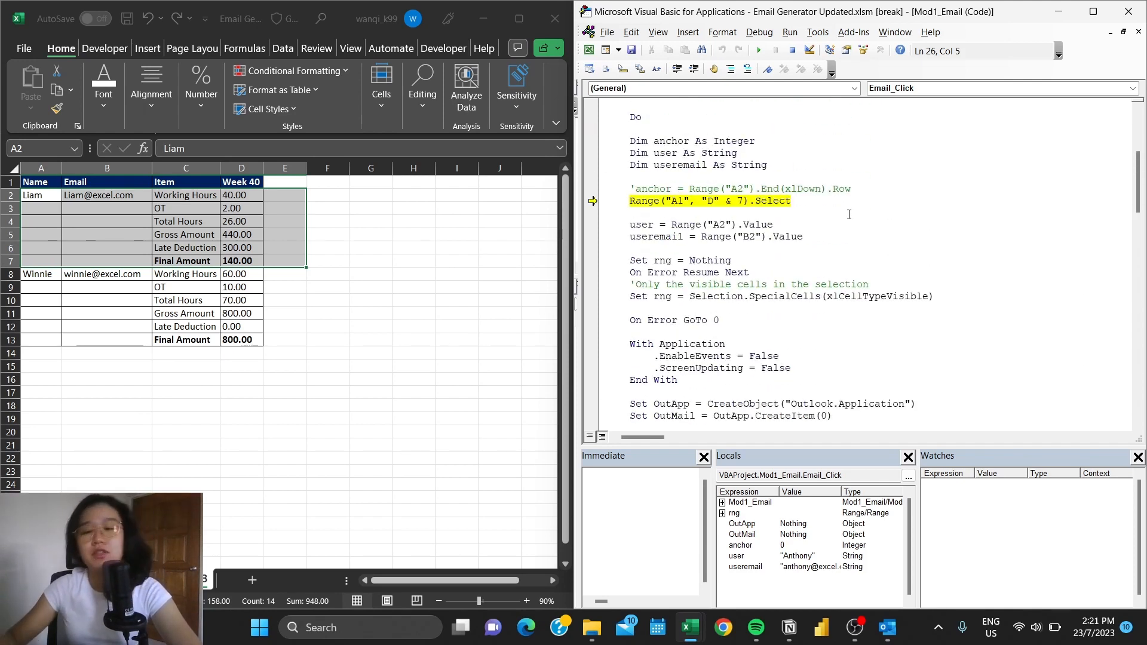
Step through selecting Liam's A1:D7 block, reading his name and email and creating his mail item
{"action": "key", "text": "F8"}
{"action": "key", "text": "F8"}
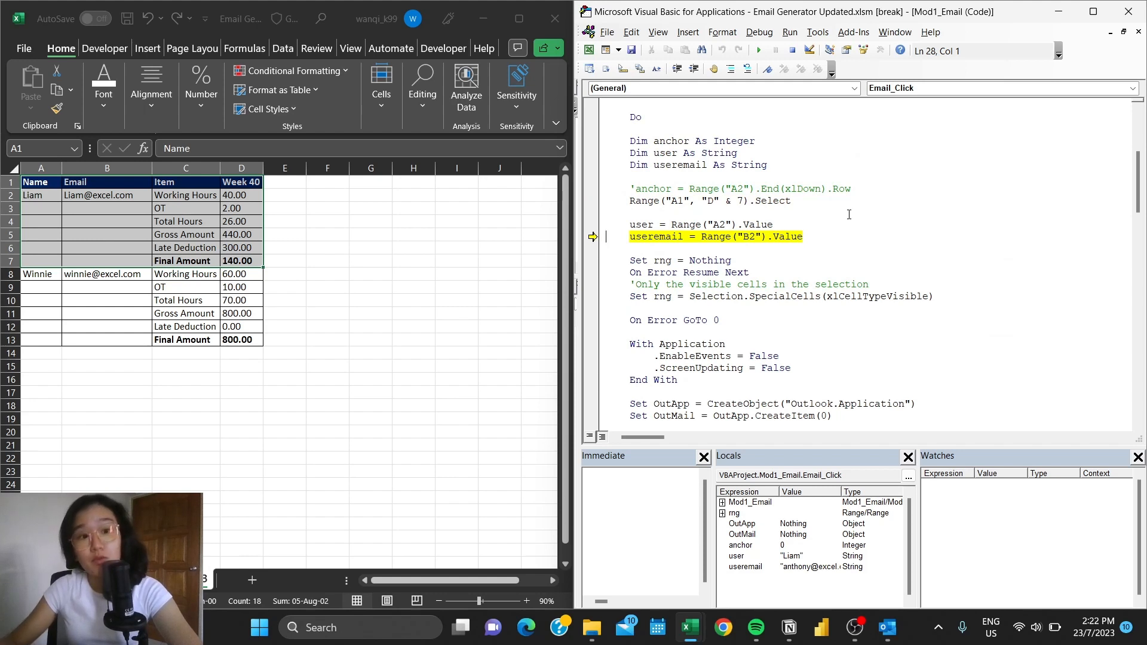
{"action": "key", "text": "F8"}
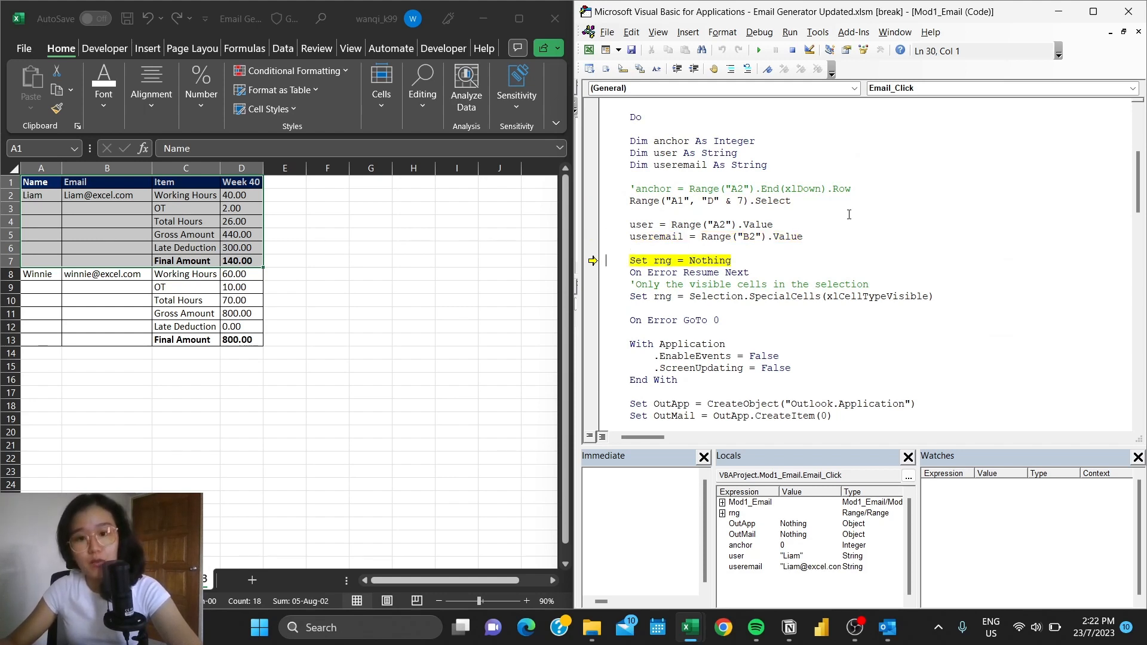
{"action": "key", "text": "F8"}
{"action": "key", "text": "F8"}
{"action": "key", "text": "F8"}
{"action": "key", "text": "F8"}
{"action": "key", "text": "F8"}
{"action": "key", "text": "F8"}
{"action": "key", "text": "F8"}
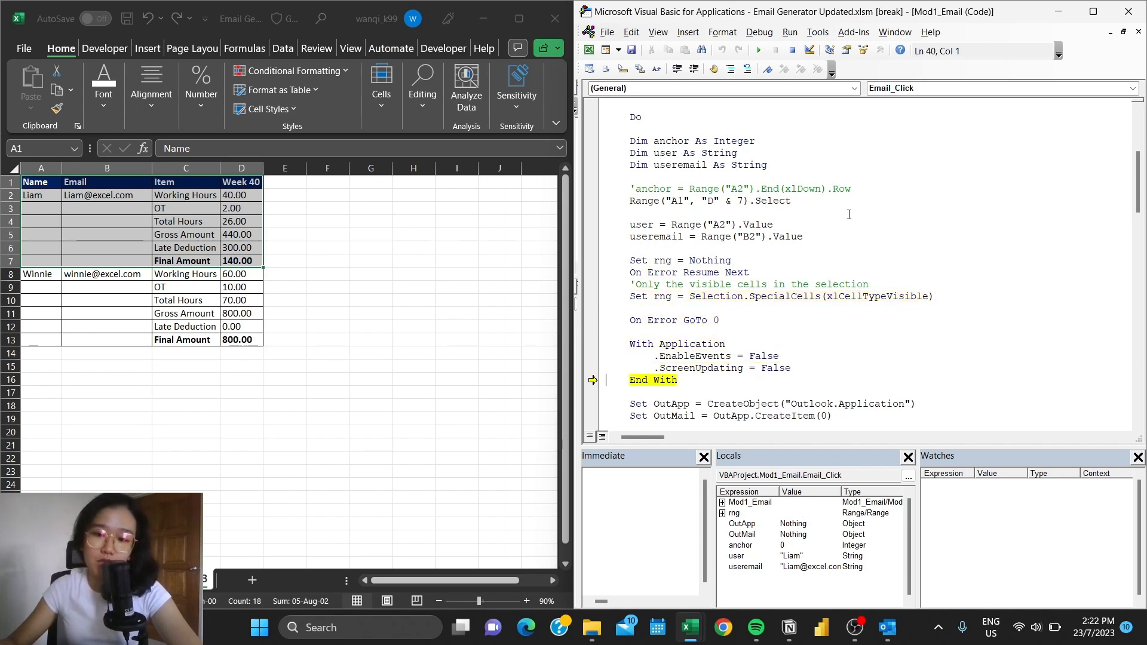
{"action": "key", "text": "F8"}
{"action": "key", "text": "F8"}
{"action": "key", "text": "F8"}
{"action": "key", "text": "F8"}
{"action": "key", "text": "F8"}
{"action": "key", "text": "F8"}
{"action": "key", "text": "F8"}
{"action": "key", "text": "F8"}
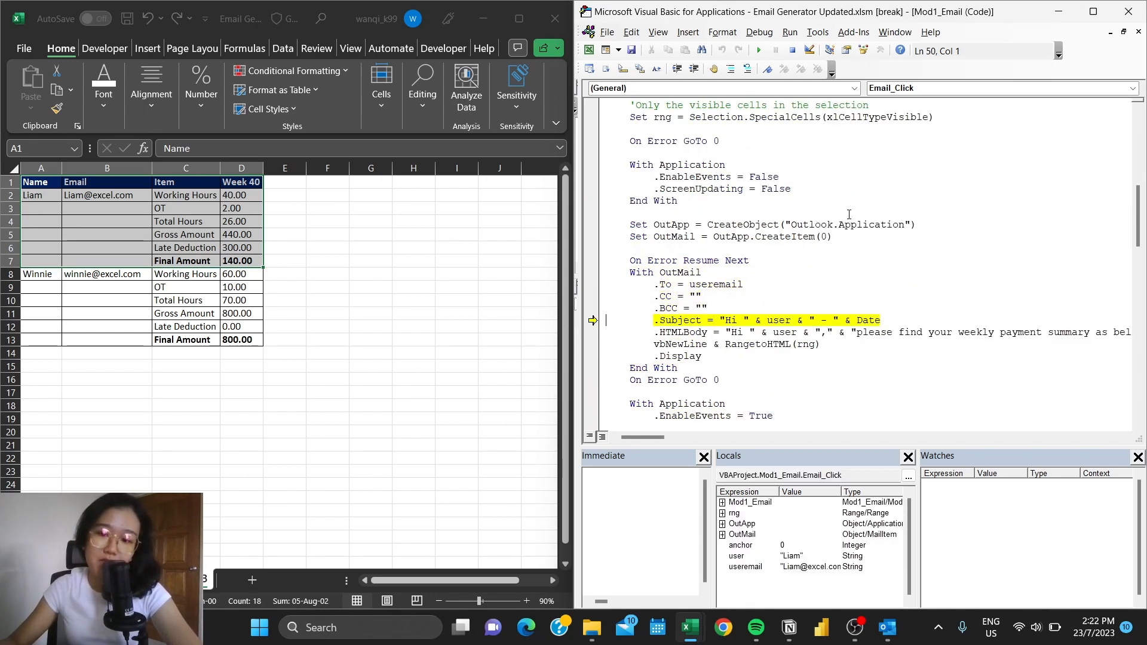
{"action": "key", "text": "F8"}
Step through RangetoHTML converting Liam's table via a temporary workbook into HTML for his draft
{"action": "key", "text": "F8"}
{"action": "key", "text": "F8"}
{"action": "key", "text": "F8"}
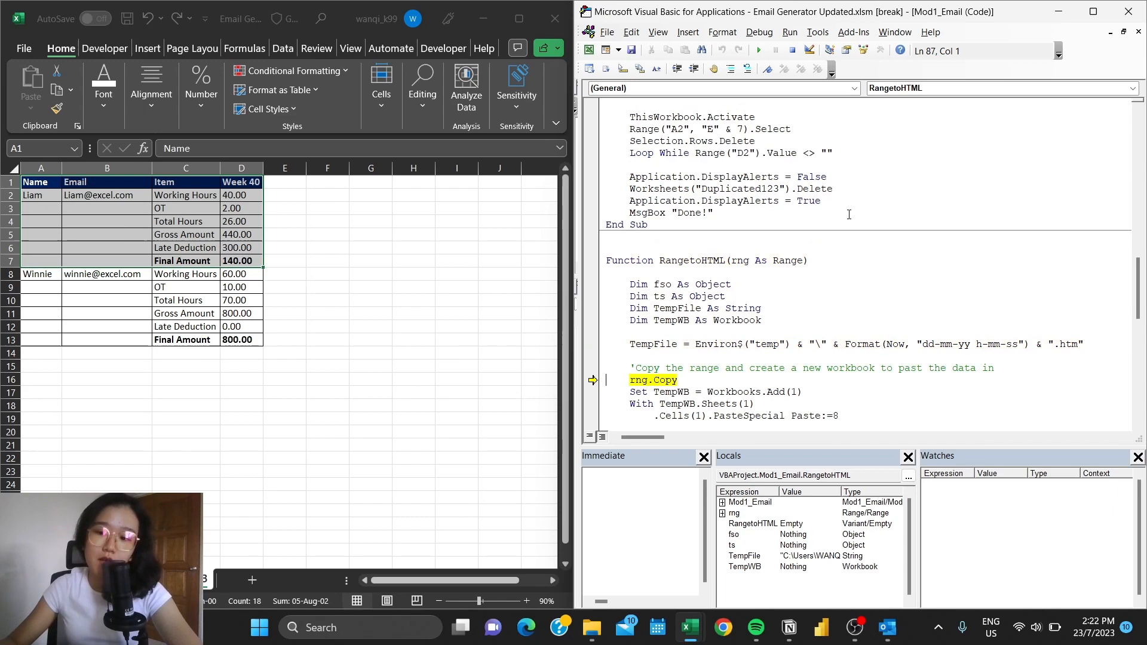
{"action": "key", "text": "F8"}
{"action": "key", "text": "F8"}
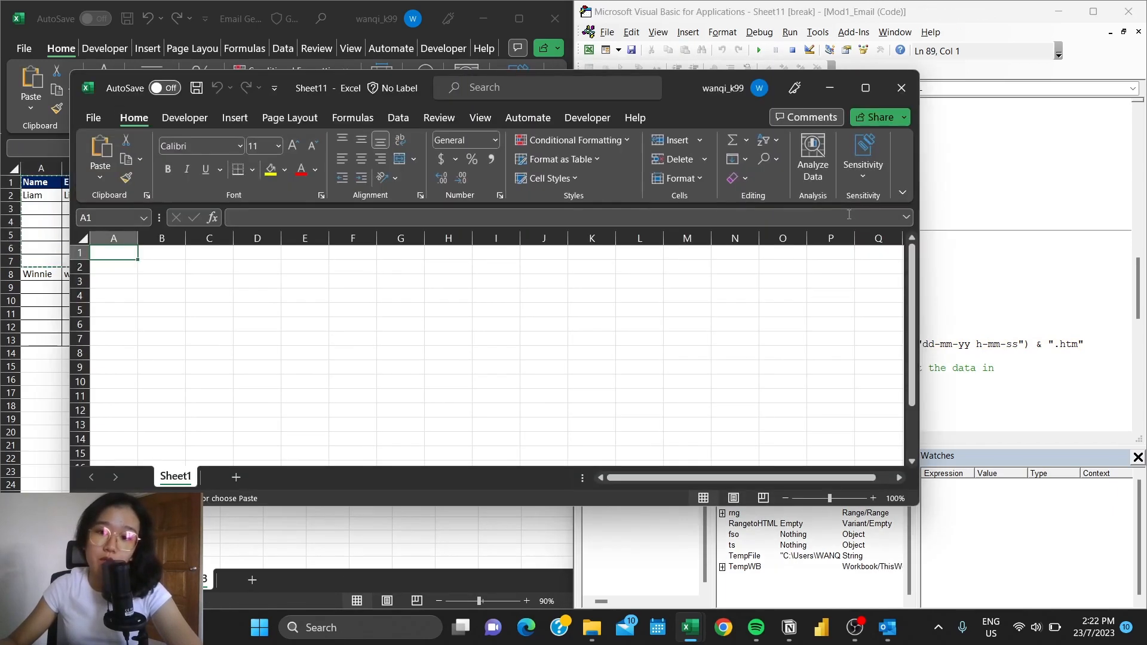
{"action": "left_click", "coordinate": [961, 318]}
{"action": "key", "text": "F8"}
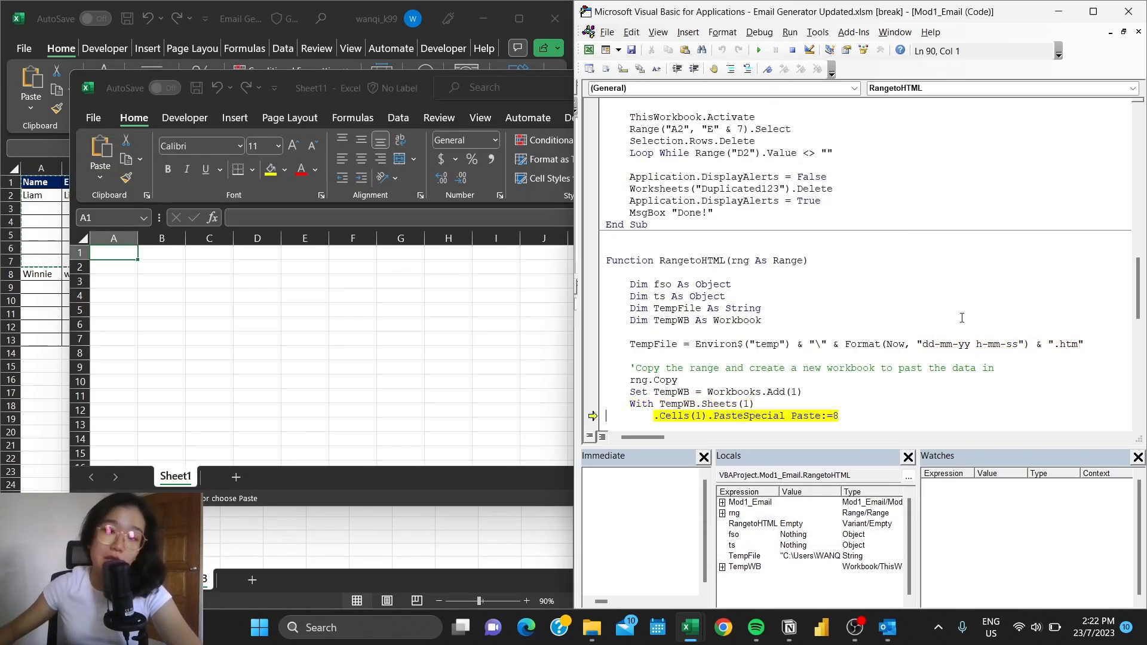
{"action": "key", "text": "F8"}
{"action": "key", "text": "F8"}
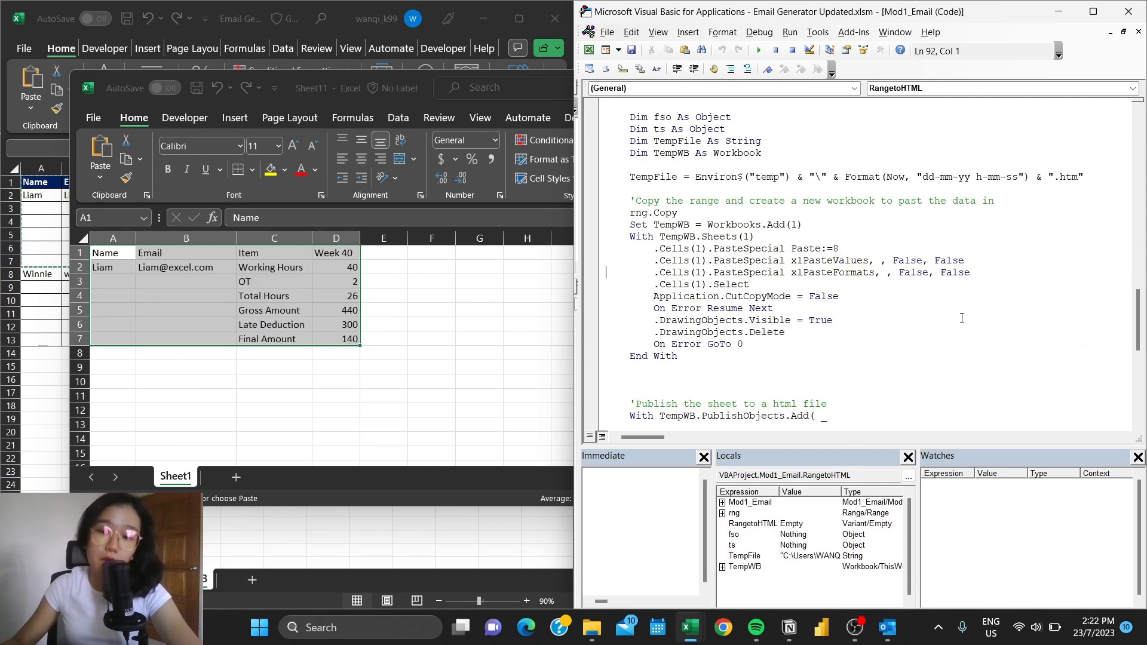
{"action": "key", "text": "F8"}
{"action": "key", "text": "F8"}
{"action": "key", "text": "F8"}
{"action": "key", "text": "F8"}
{"action": "key", "text": "F8"}
{"action": "key", "text": "F8"}
{"action": "key", "text": "F8"}
{"action": "key", "text": "F8"}
{"action": "key", "text": "F8"}
{"action": "key", "text": "F8"}
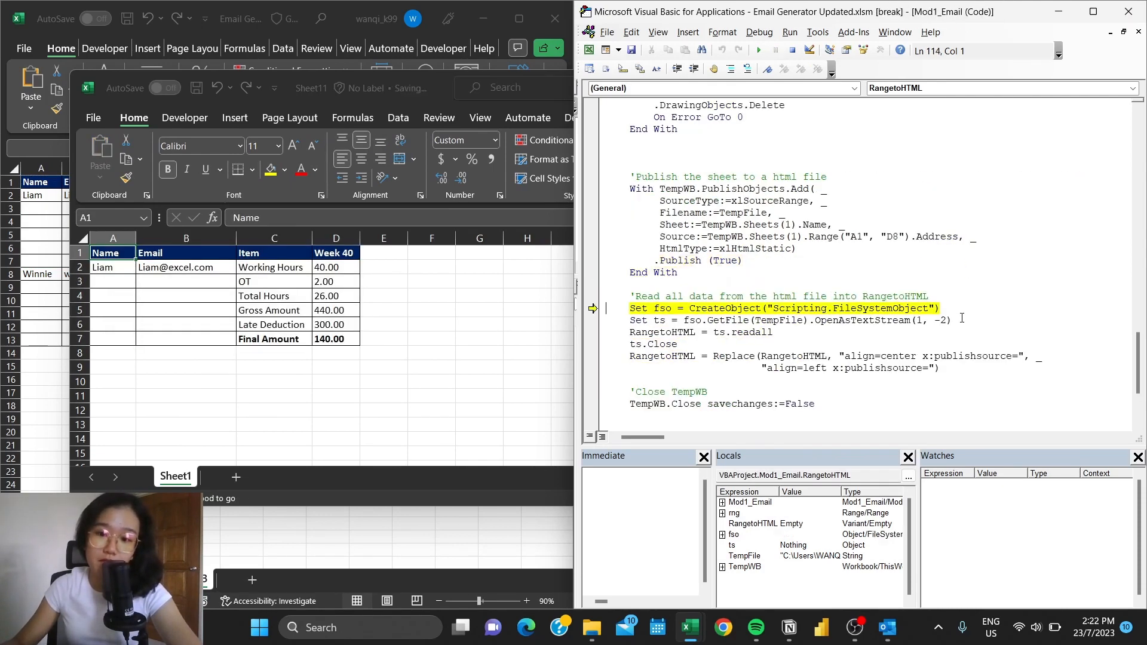
{"action": "key", "text": "F8"}
{"action": "key", "text": "F8"}
{"action": "key", "text": "F8"}
{"action": "key", "text": "F8"}
{"action": "key", "text": "F8"}
{"action": "key", "text": "F8"}
{"action": "key", "text": "F8"}
{"action": "key", "text": "F8"}
{"action": "key", "text": "F8"}
{"action": "key", "text": "F8"}
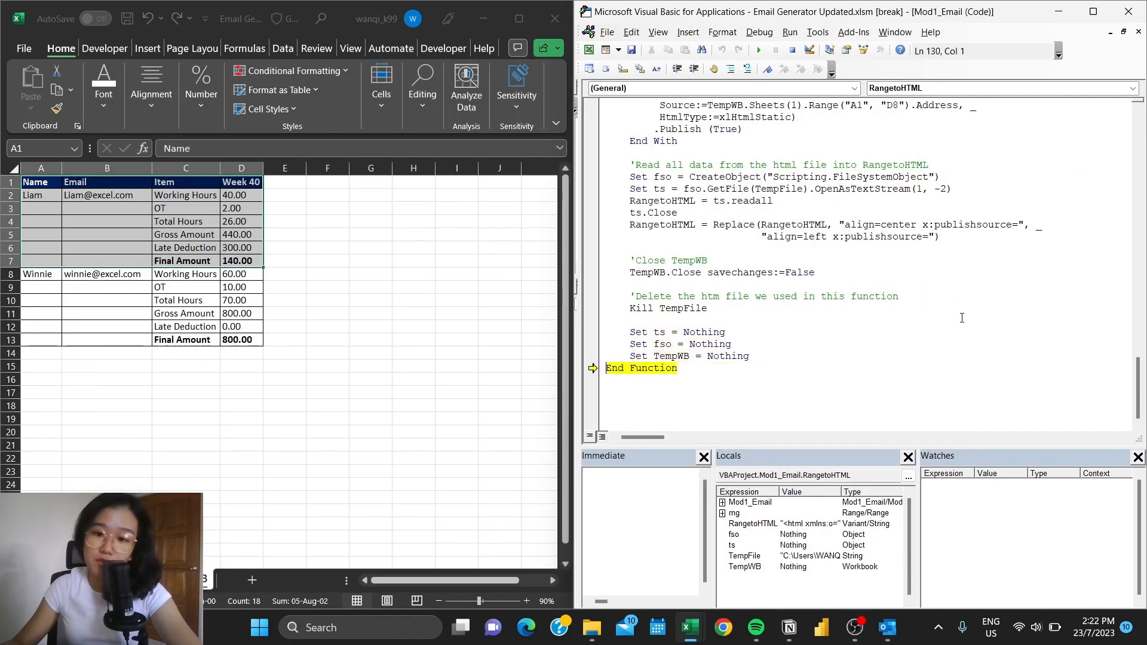
{"action": "key", "text": "F8"}
{"action": "key", "text": "F8"}
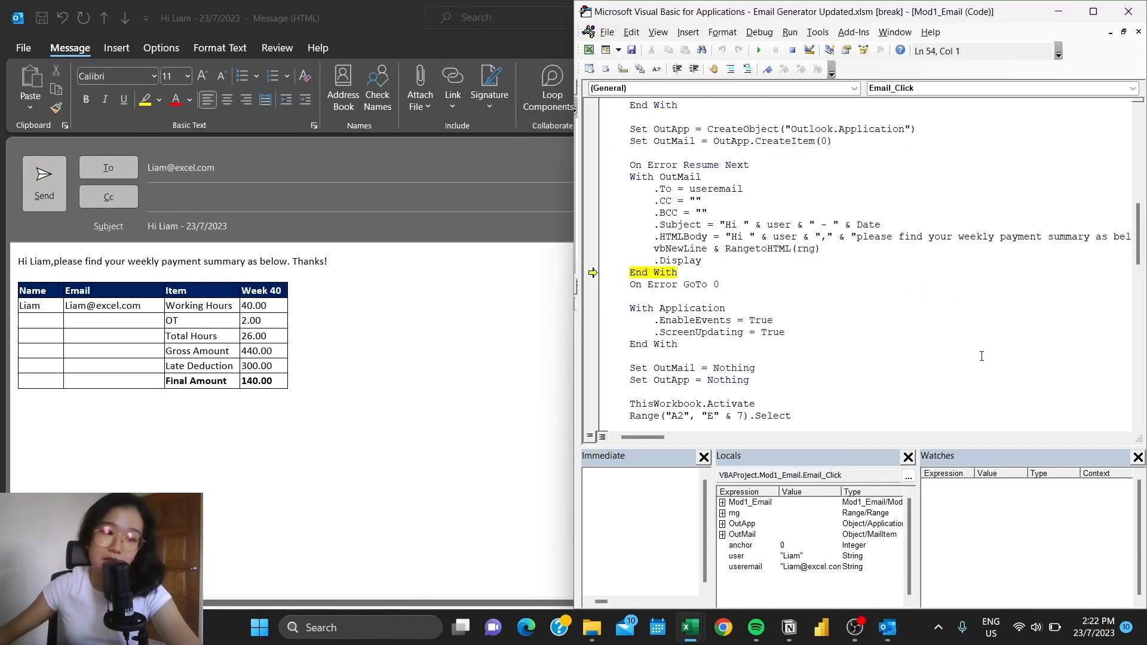
Step past Liam's finished email block, restoring settings and releasing the email objects
{"action": "key", "text": "F8"}
{"action": "key", "text": "F8"}
{"action": "key", "text": "F8"}
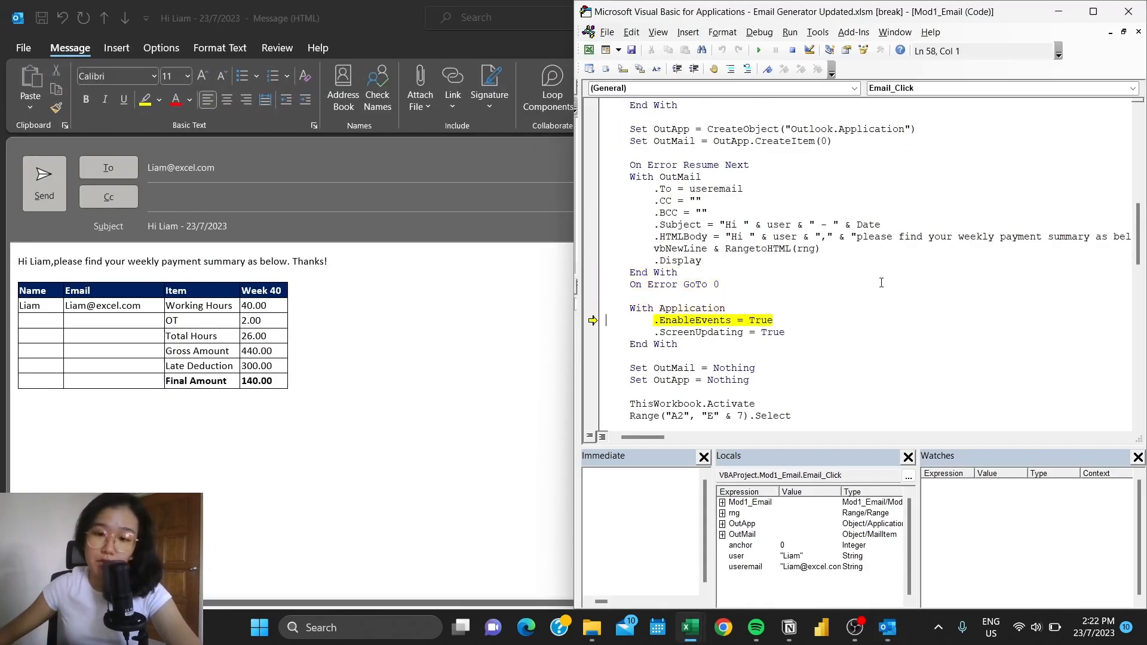
{"action": "scroll", "coordinate": [863, 276], "scroll_direction": "down", "scroll_amount": 1}
{"action": "scroll", "coordinate": [863, 278], "scroll_direction": "down", "scroll_amount": 2}
{"action": "key", "text": "F8"}
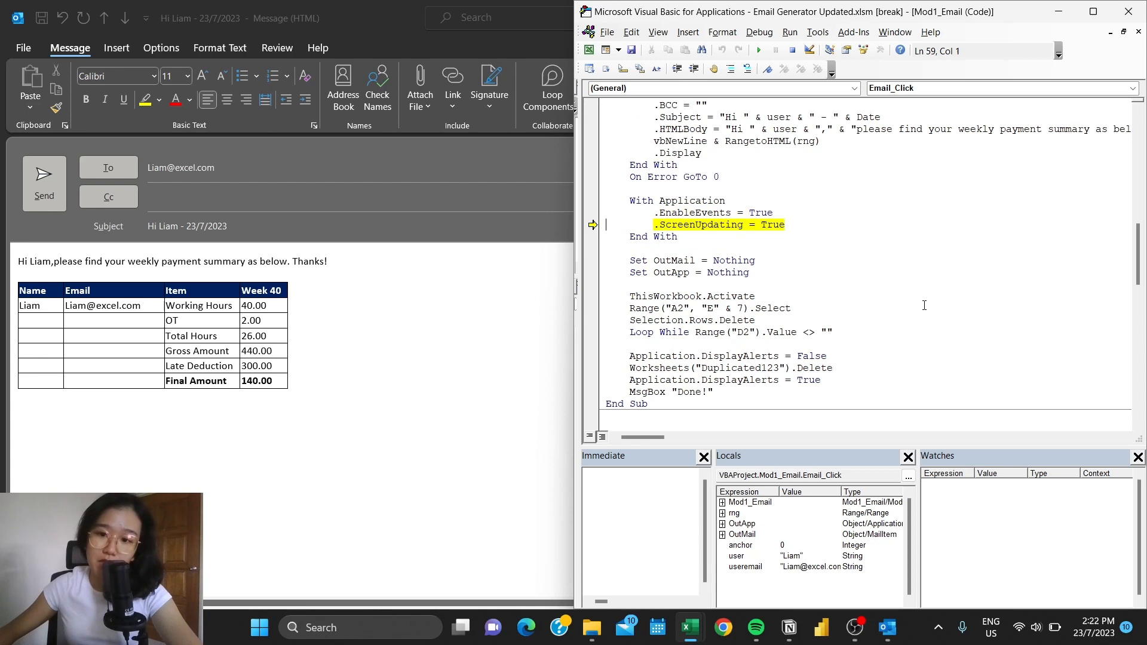
{"action": "key", "text": "F8"}
{"action": "key", "text": "F8"}
{"action": "key", "text": "F8"}
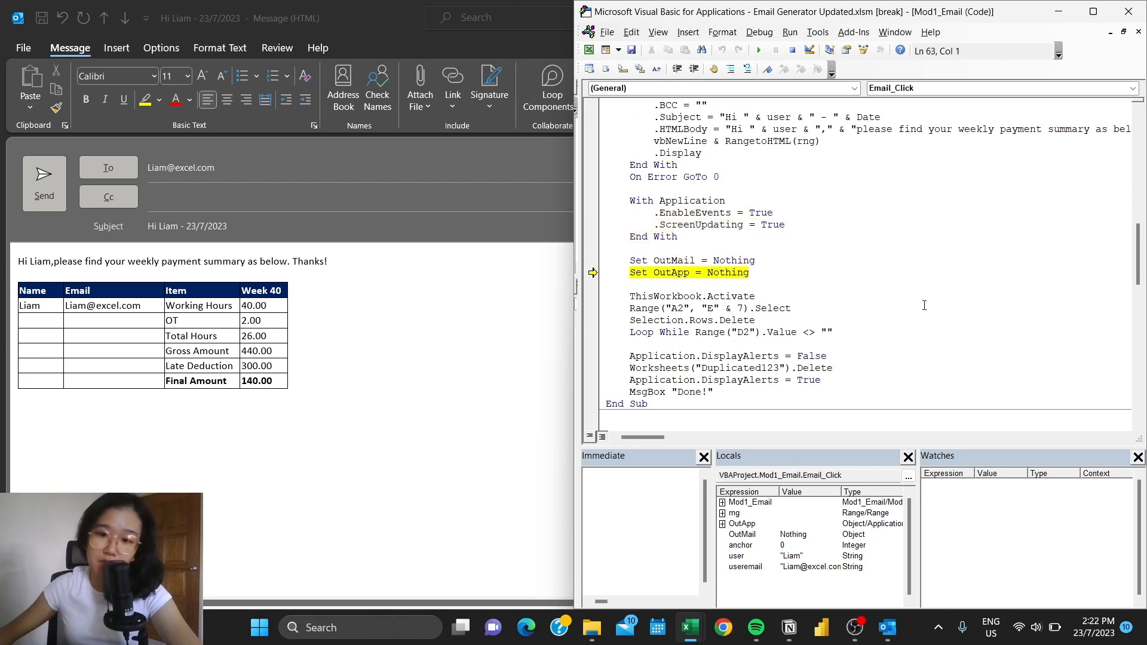
{"action": "scroll", "coordinate": [924, 306], "scroll_direction": "down", "scroll_amount": 1}
Step on to reactivate the main workbook and delete Liam's rows, leaving Winnie's block at the top
{"action": "key", "text": "F8"}
{"action": "scroll", "coordinate": [924, 306], "scroll_direction": "down", "scroll_amount": 1}
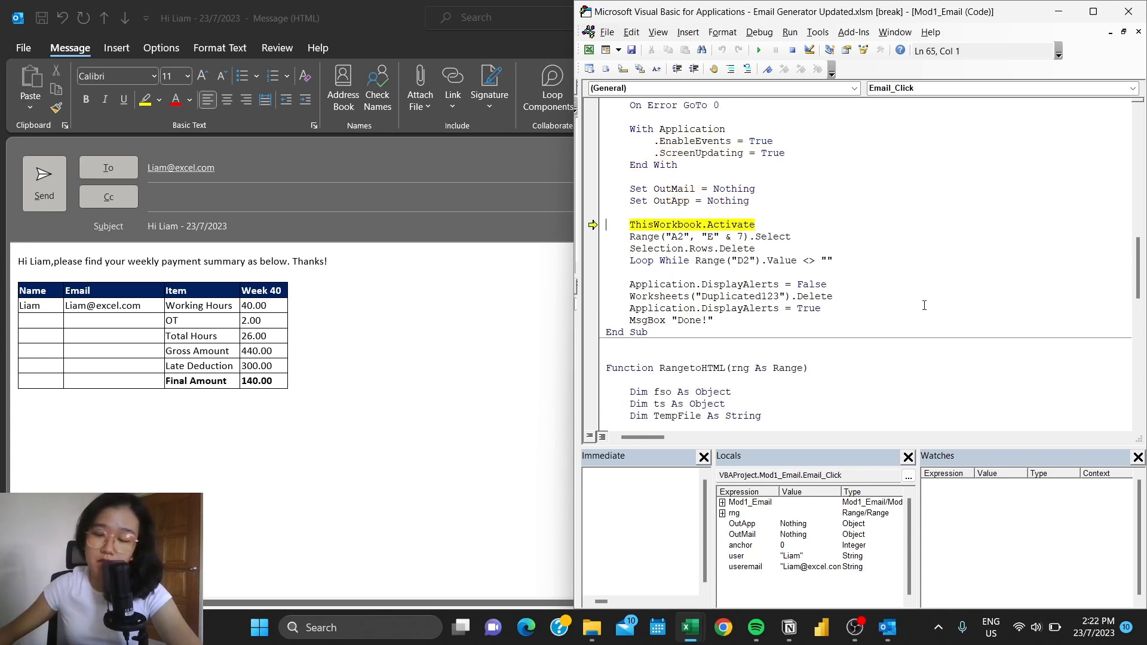
{"action": "key", "text": "F8"}
{"action": "key", "text": "F8"}
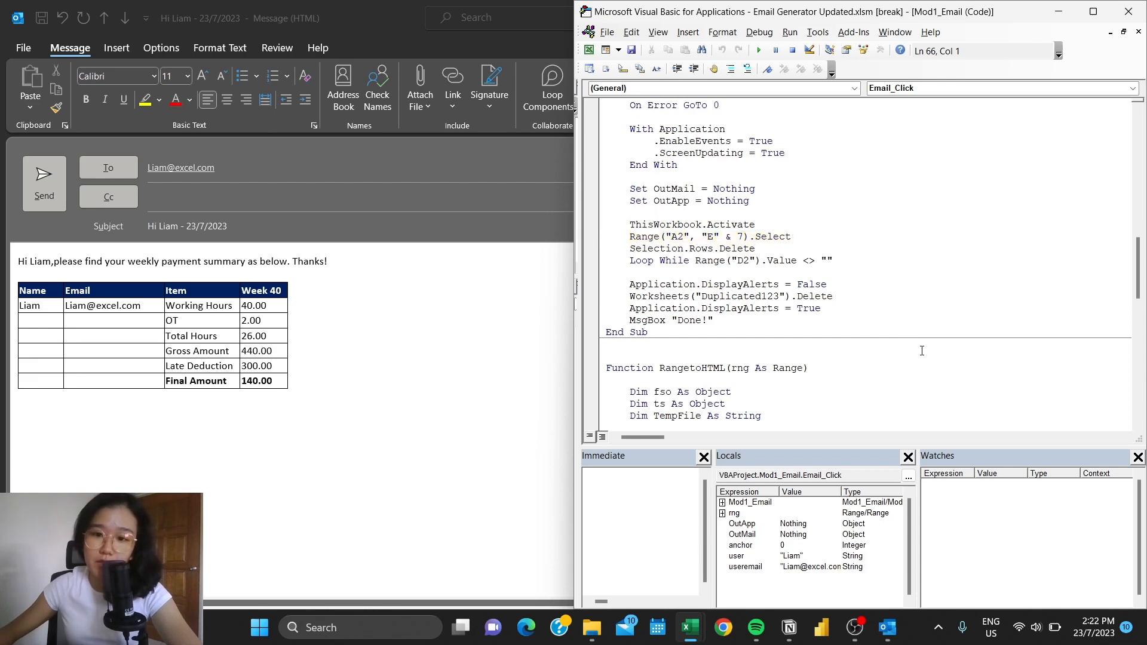
{"action": "key", "text": "F8"}
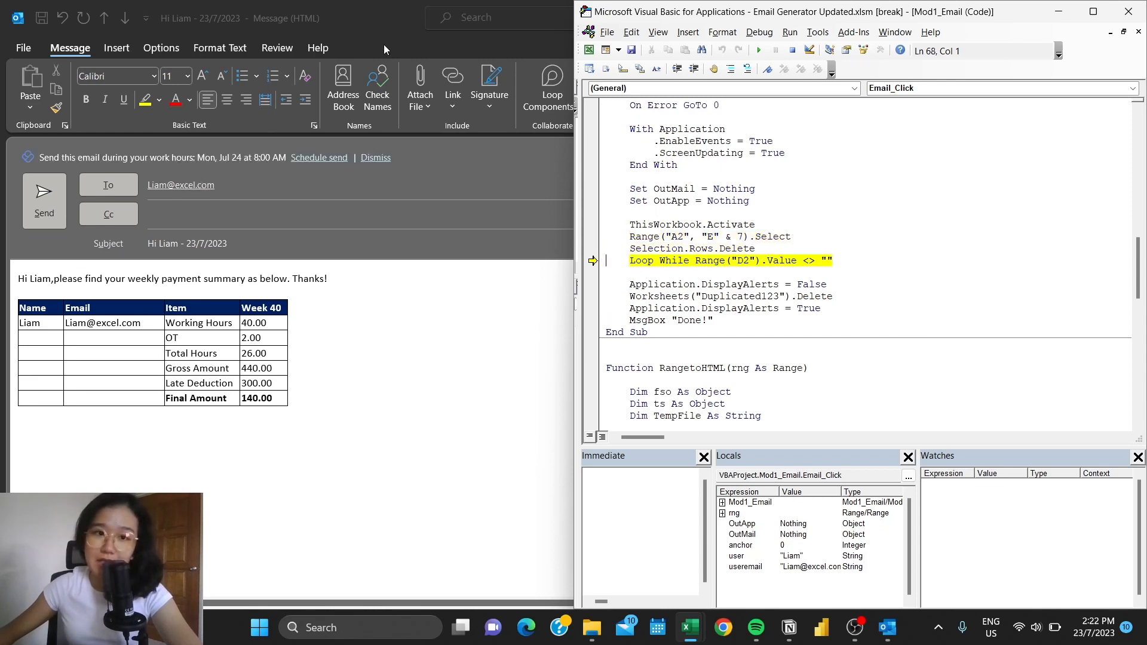
{"action": "left_click", "coordinate": [384, 49]}
{"action": "key", "text": "alt+Tab"}
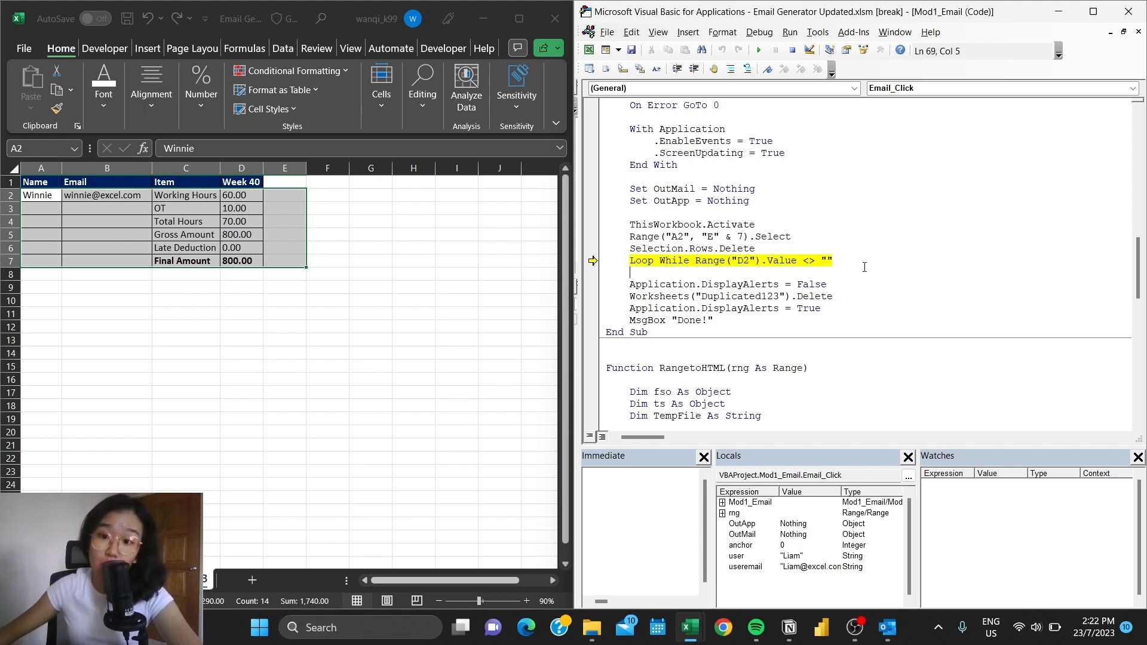
Step the loop through Winnie's payment block and its RangetoHTML conversion until her Outlook draft displays
{"action": "key", "text": "F8"}
{"action": "key", "text": "F8"}
{"action": "key", "text": "F8"}
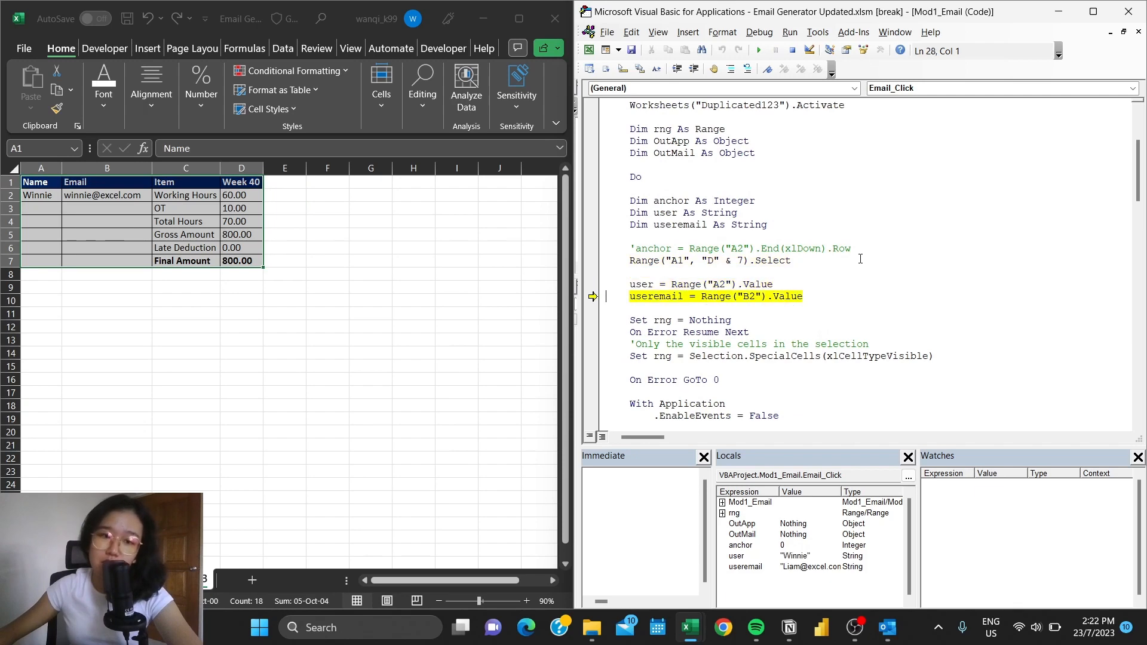
{"action": "key", "text": "F8"}
{"action": "key", "text": "F8"}
{"action": "key", "text": "F8"}
{"action": "key", "text": "F8"}
{"action": "key", "text": "F8"}
{"action": "key", "text": "F8"}
{"action": "key", "text": "F8"}
{"action": "key", "text": "F8"}
{"action": "key", "text": "F8"}
{"action": "key", "text": "F8"}
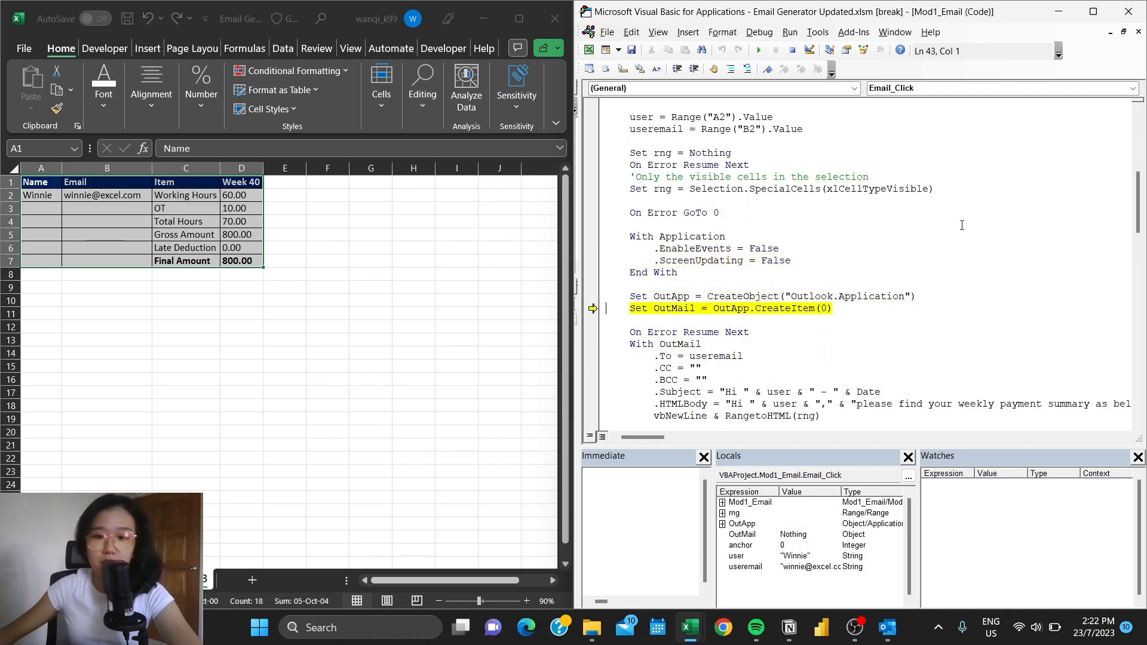
{"action": "key", "text": "F8"}
{"action": "key", "text": "F8"}
{"action": "key", "text": "F8"}
{"action": "key", "text": "F8"}
{"action": "key", "text": "F8"}
{"action": "key", "text": "F8"}
{"action": "key", "text": "F8"}
{"action": "key", "text": "F8"}
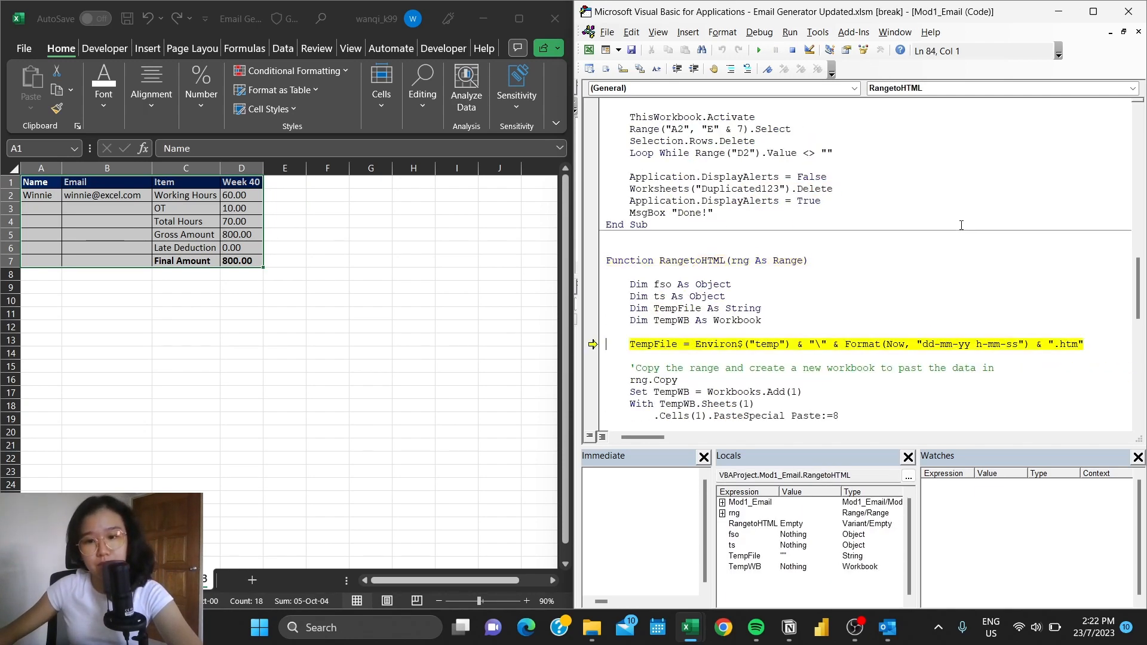
{"action": "key", "text": "F8"}
{"action": "key", "text": "F8"}
{"action": "key", "text": "F8"}
{"action": "key", "text": "F8"}
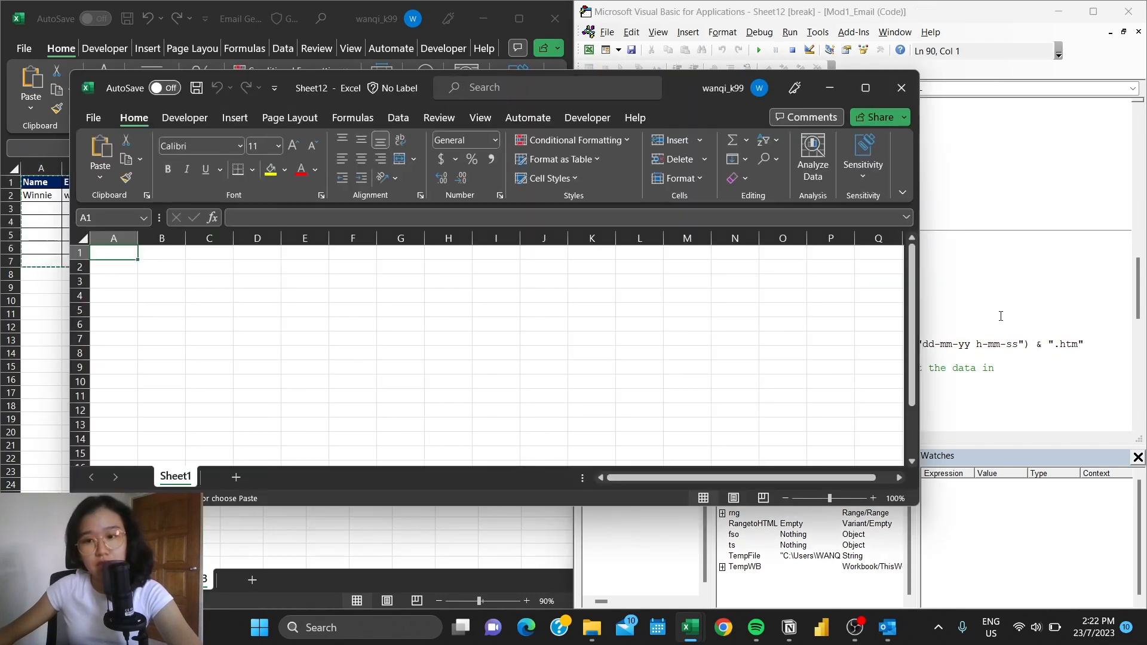
{"action": "key", "text": "F8"}
{"action": "key", "text": "F8"}
{"action": "key", "text": "F8"}
{"action": "key", "text": "F8"}
{"action": "key", "text": "F8"}
{"action": "key", "text": "F8"}
{"action": "key", "text": "F8"}
{"action": "key", "text": "F8"}
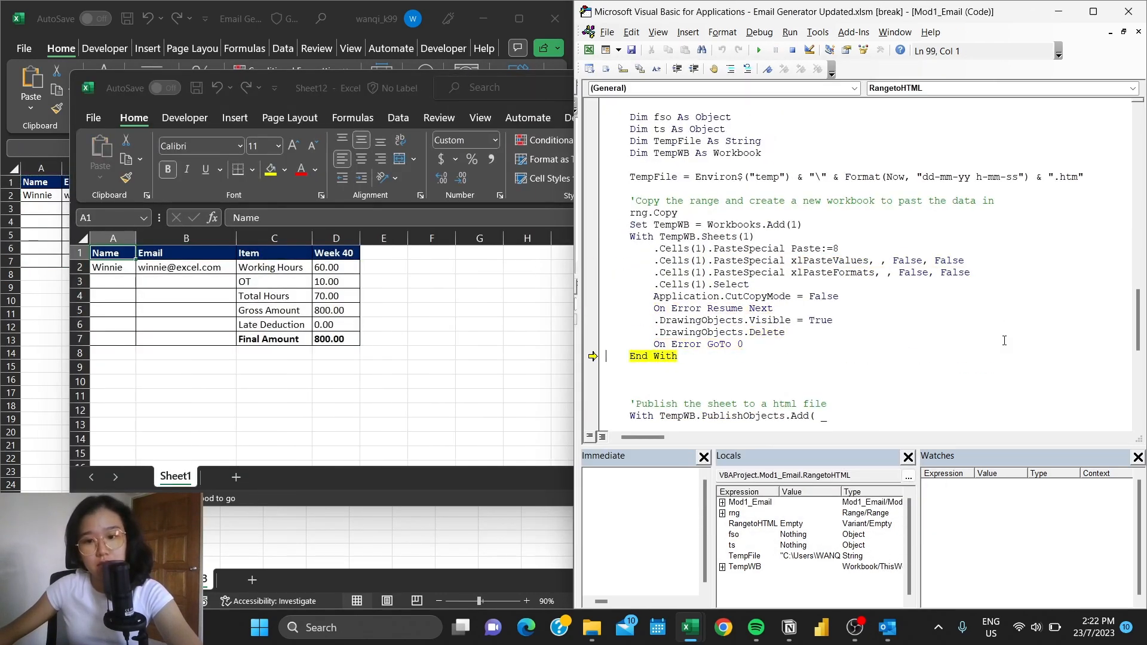
{"action": "key", "text": "F8"}
{"action": "key", "text": "F8"}
{"action": "key", "text": "F8"}
{"action": "key", "text": "F8"}
{"action": "key", "text": "F8"}
{"action": "key", "text": "F8"}
{"action": "key", "text": "F8"}
{"action": "key", "text": "F8"}
{"action": "key", "text": "F8"}
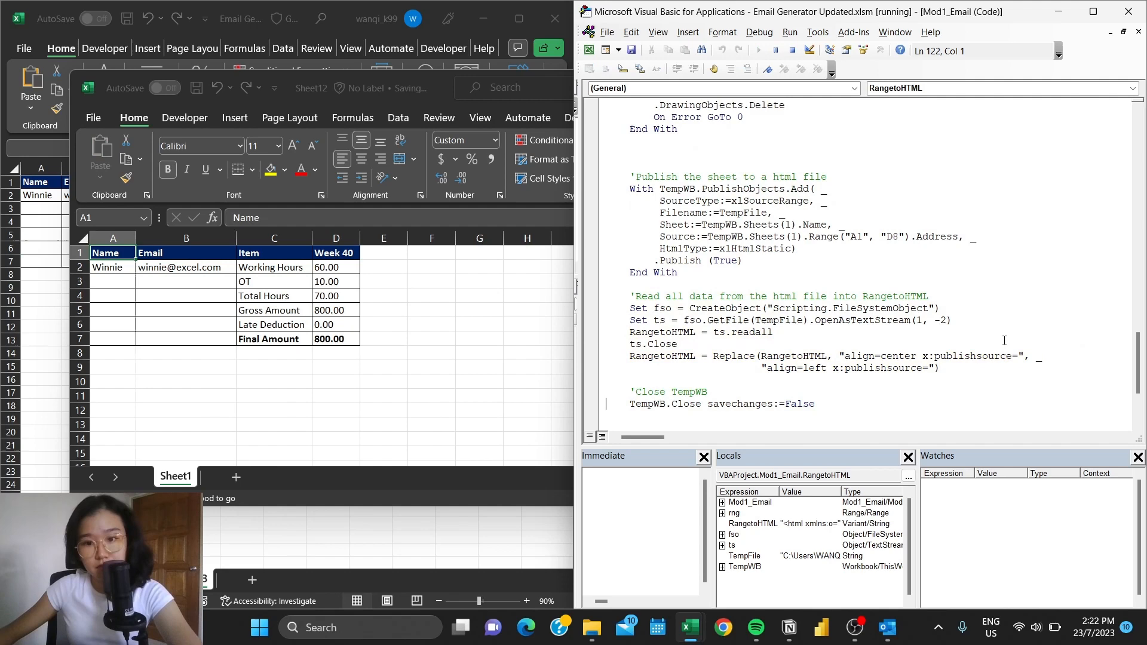
{"action": "key", "text": "F8"}
{"action": "key", "text": "F8"}
{"action": "key", "text": "F8"}
{"action": "key", "text": "F8"}
{"action": "key", "text": "F8"}
{"action": "key", "text": "F8"}
{"action": "key", "text": "F8"}
{"action": "key", "text": "F8"}
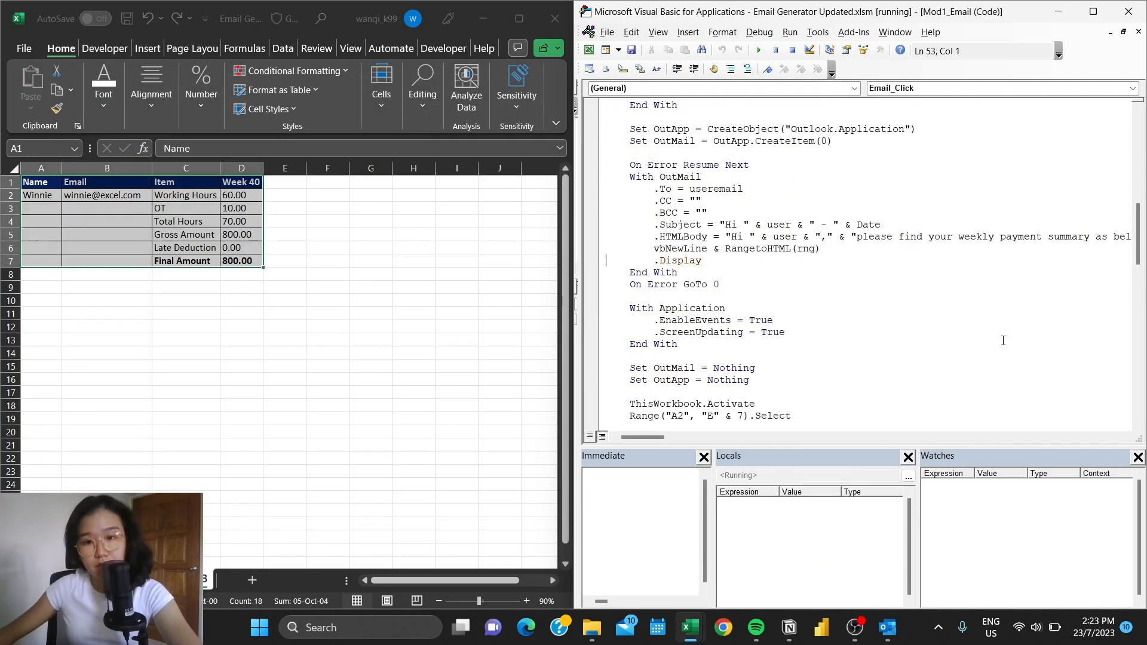
Review the Hi Winnie draft, return to the VBA editor and dismiss the stray file browser and notification
{"action": "left_click", "coordinate": [386, 388]}
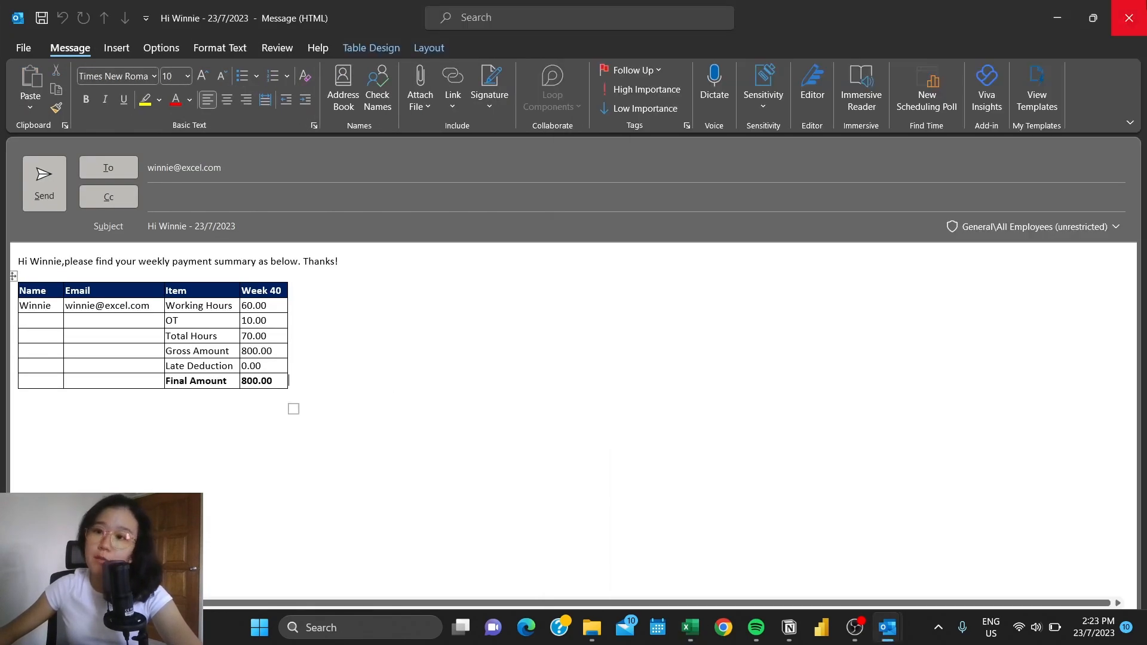
{"action": "left_click", "coordinate": [1069, 15]}
{"action": "left_click", "coordinate": [757, 268]}
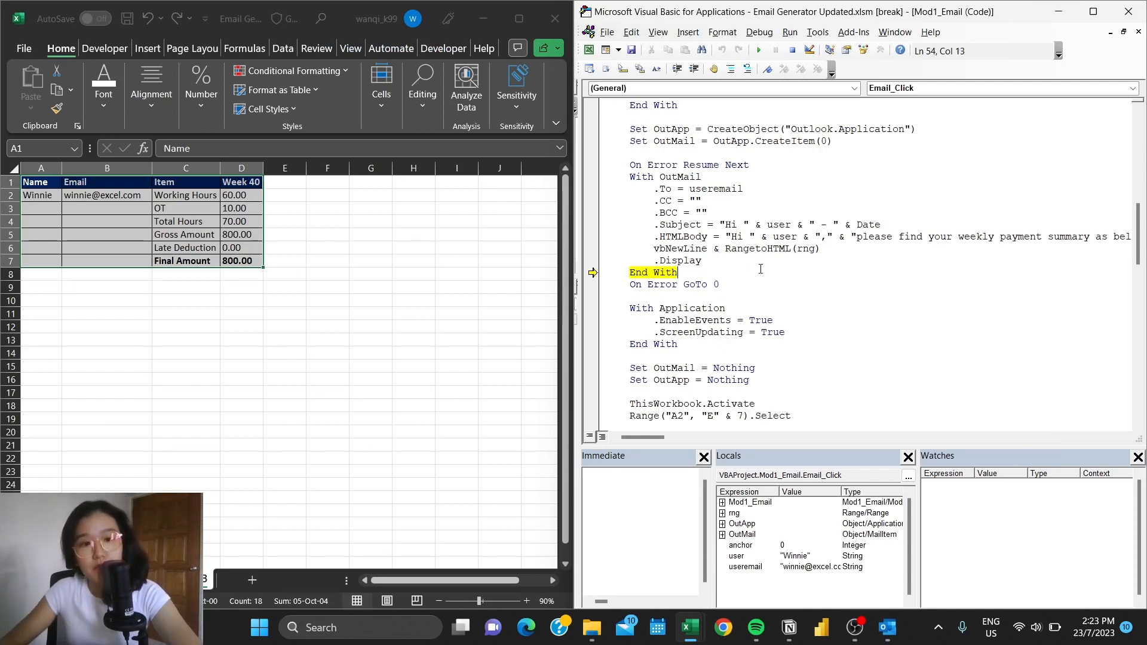
{"action": "key", "text": "super+e"}
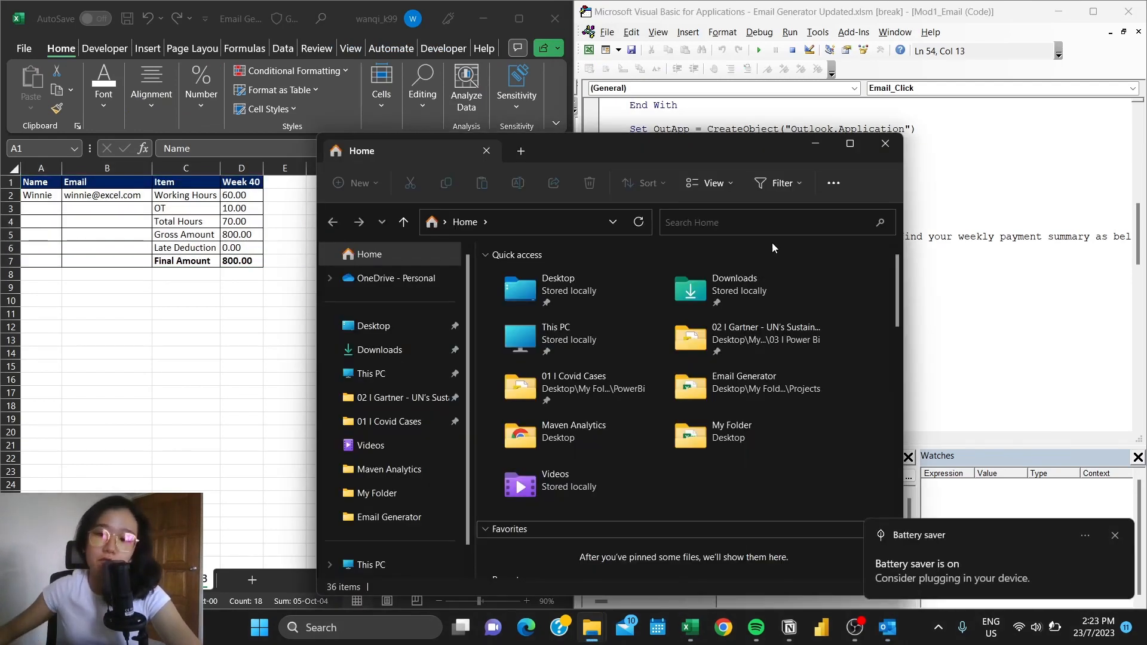
{"action": "left_click", "coordinate": [813, 145]}
{"action": "left_click", "coordinate": [1114, 539]}
{"action": "left_click", "coordinate": [814, 322]}
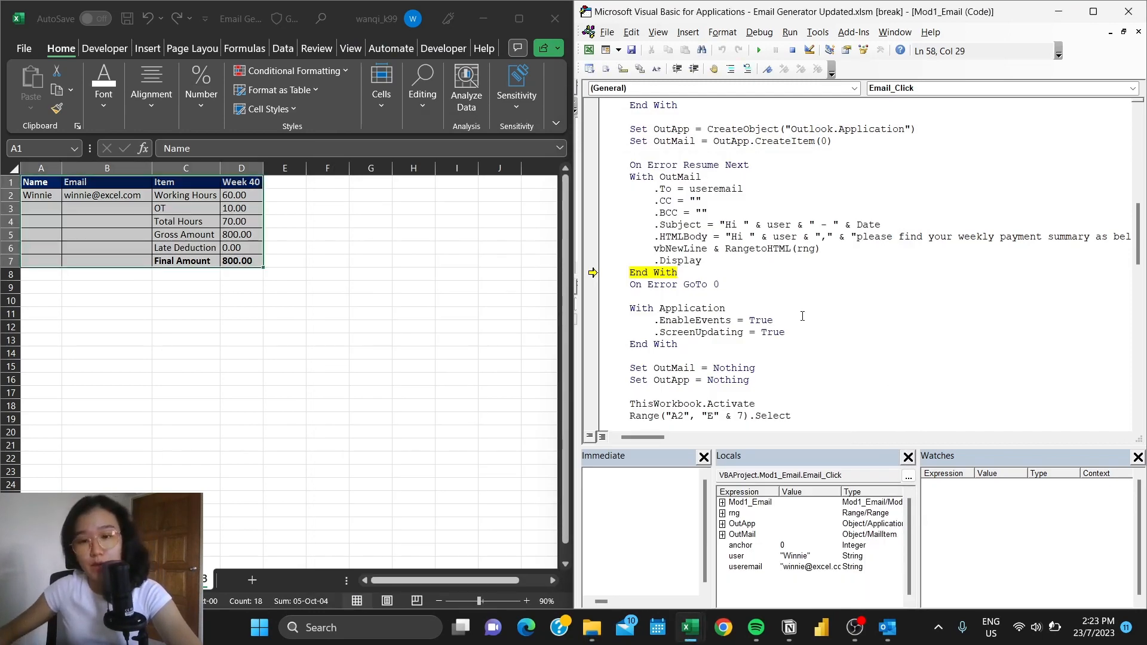
{"action": "scroll", "coordinate": [812, 321], "scroll_direction": "down", "scroll_amount": 1}
Step past .Display through the cleanup code until Winnie's processed rows are selected for deletion
{"action": "key", "text": "F8"}
{"action": "key", "text": "F8"}
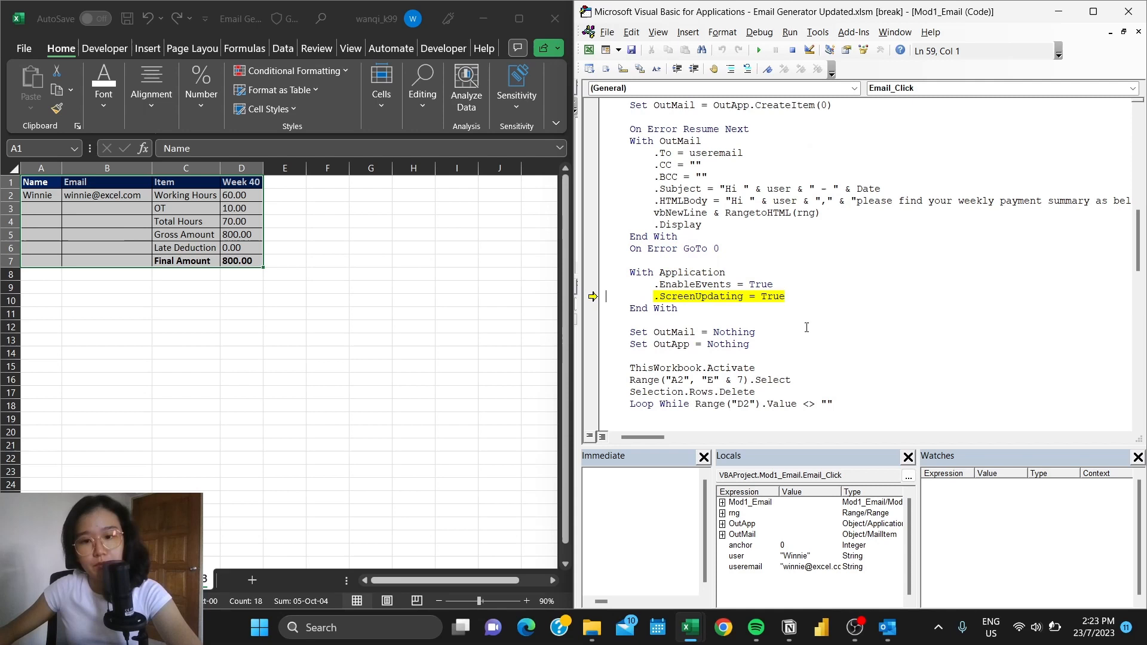
{"action": "key", "text": "F8"}
{"action": "scroll", "coordinate": [806, 327], "scroll_direction": "down", "scroll_amount": 3}
{"action": "key", "text": "F8"}
{"action": "key", "text": "F8"}
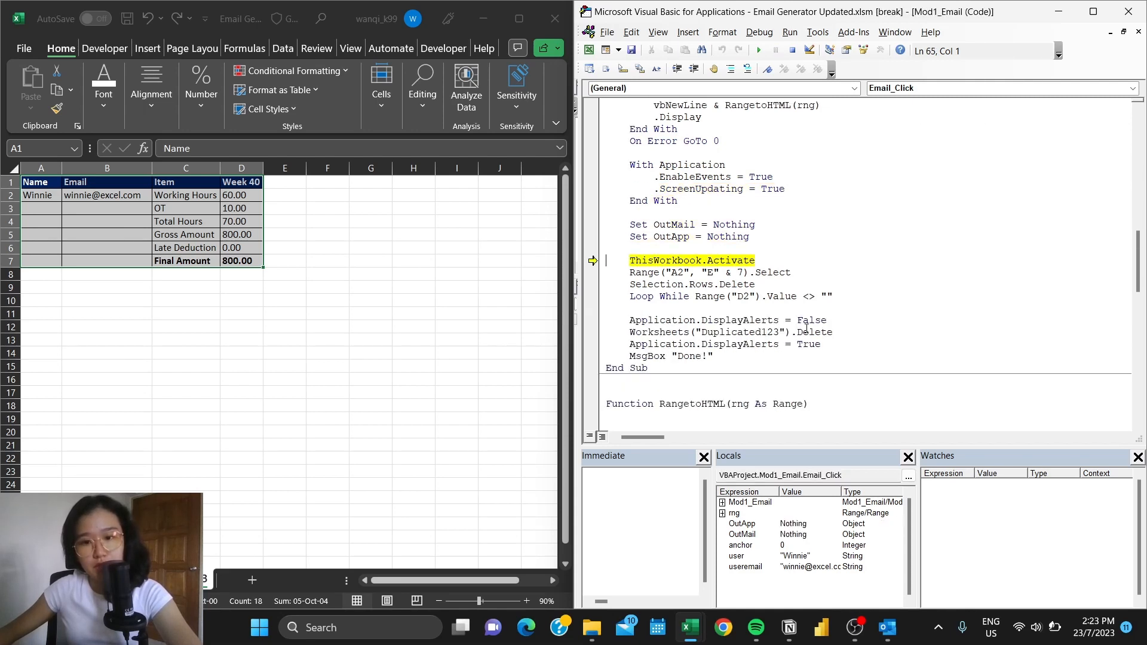
{"action": "key", "text": "F8"}
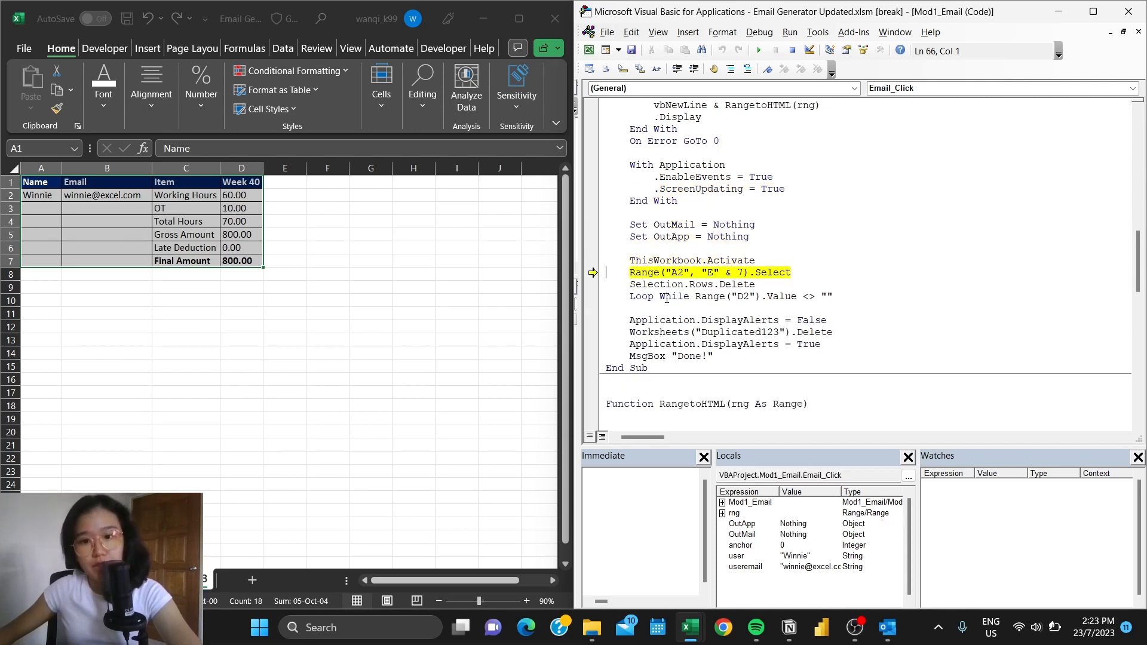
{"action": "key", "text": "F8"}
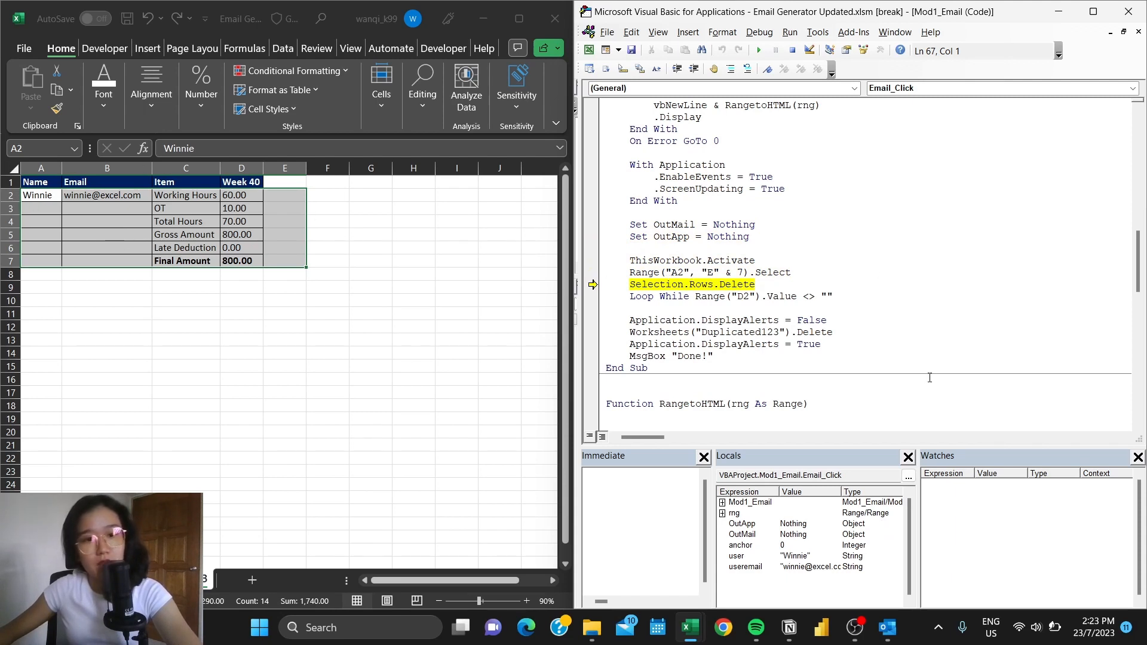
Delete Winnie's rows, pass the Loop While check and suppress alerts before removing Duplicated123
{"action": "key", "text": "F8"}
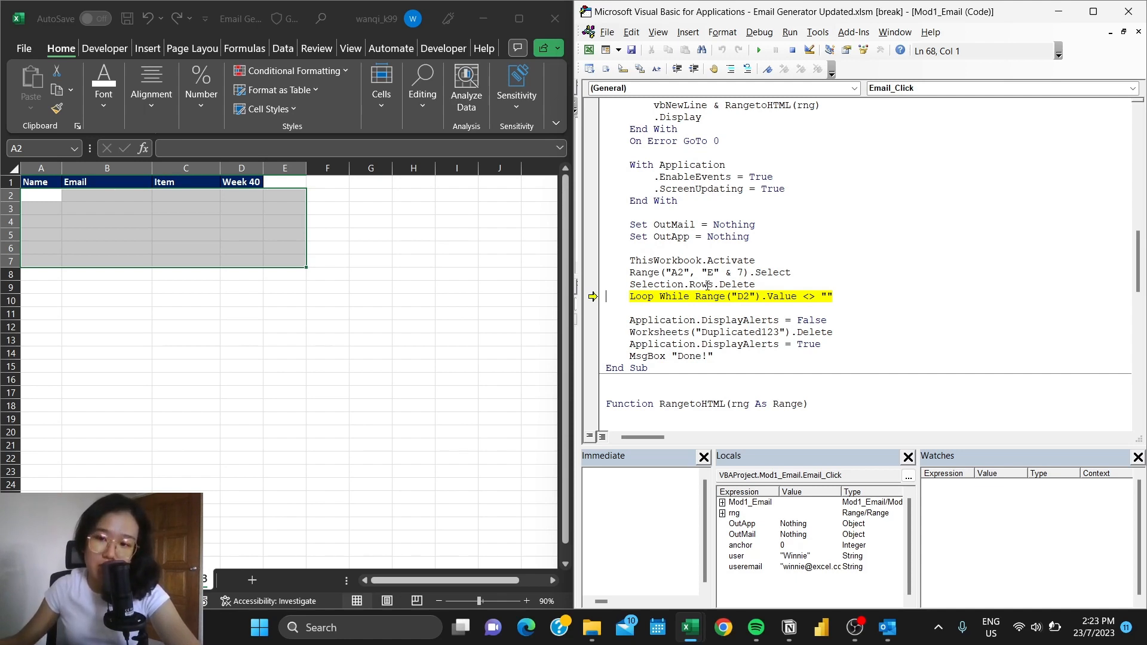
{"action": "key", "text": "F8"}
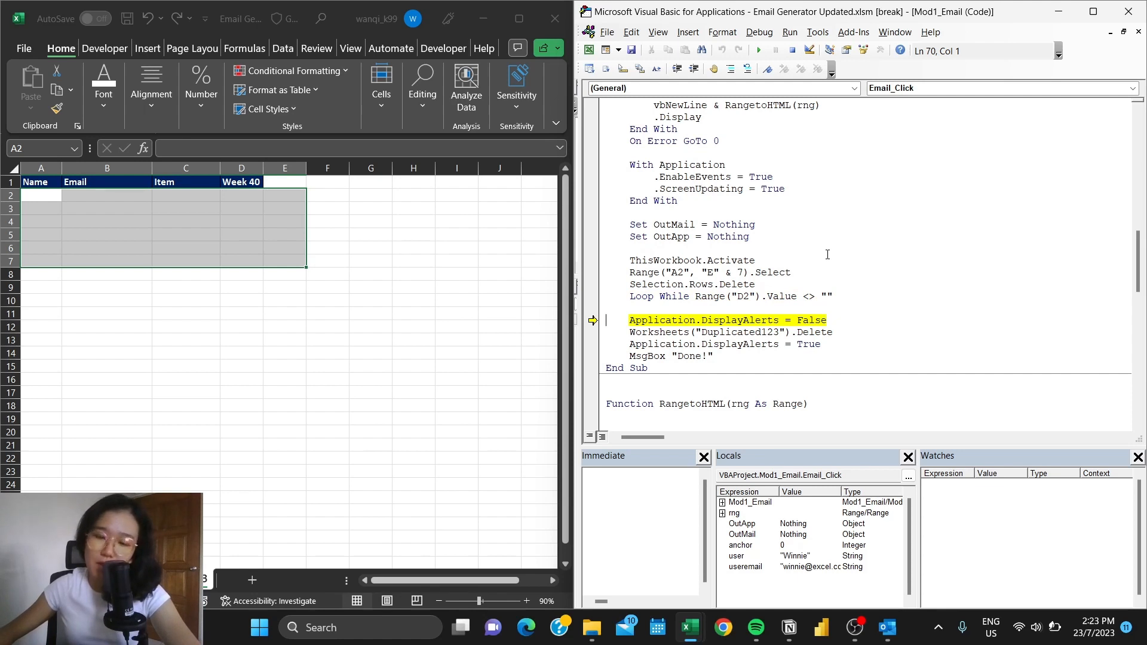
{"action": "key", "text": "F8"}
Delete the Duplicated123 sheet, finish the macro and dismiss its 'Done!' message
{"action": "key", "text": "F8"}
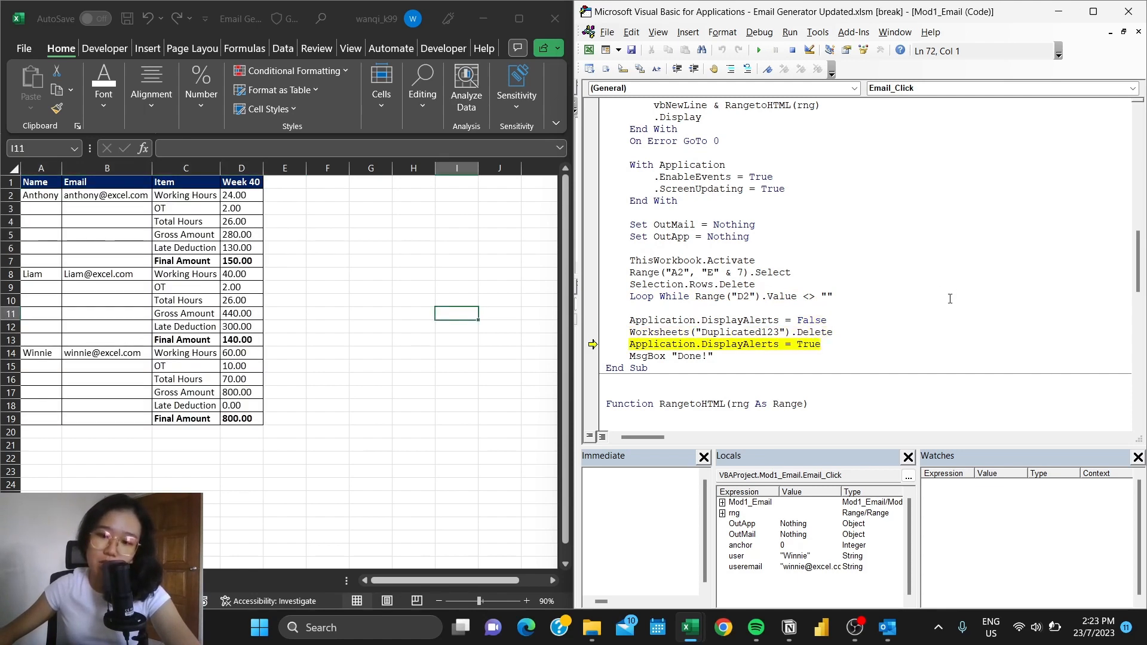
{"action": "key", "text": "F8"}
{"action": "key", "text": "F8"}
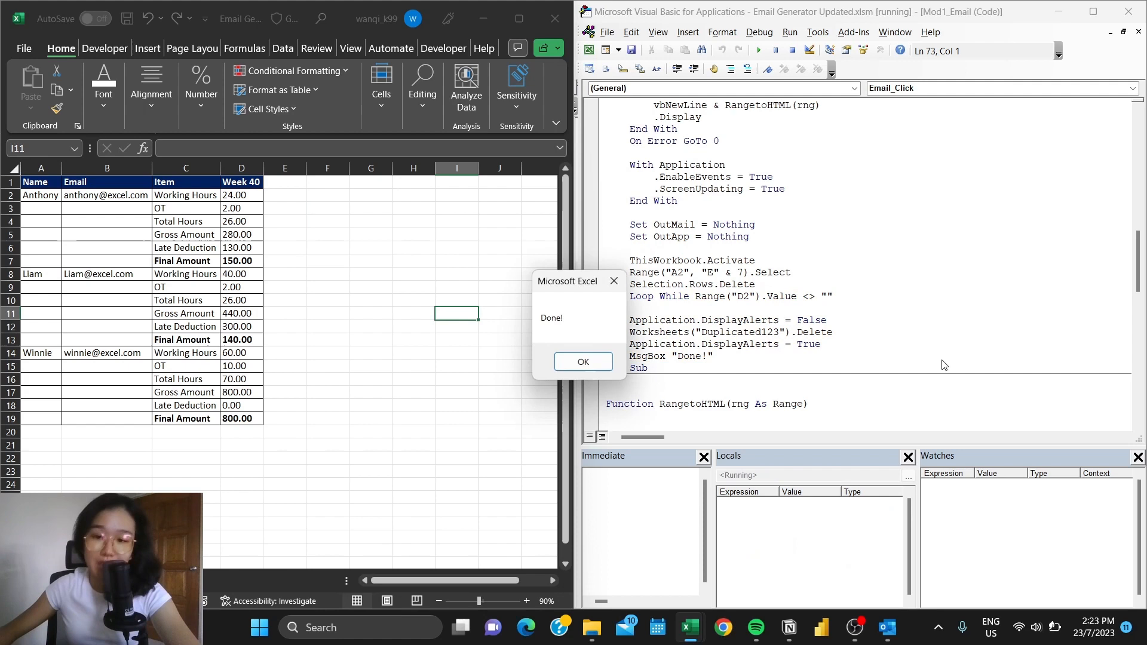
{"action": "left_click", "coordinate": [562, 360]}
{"action": "key", "text": "F8"}
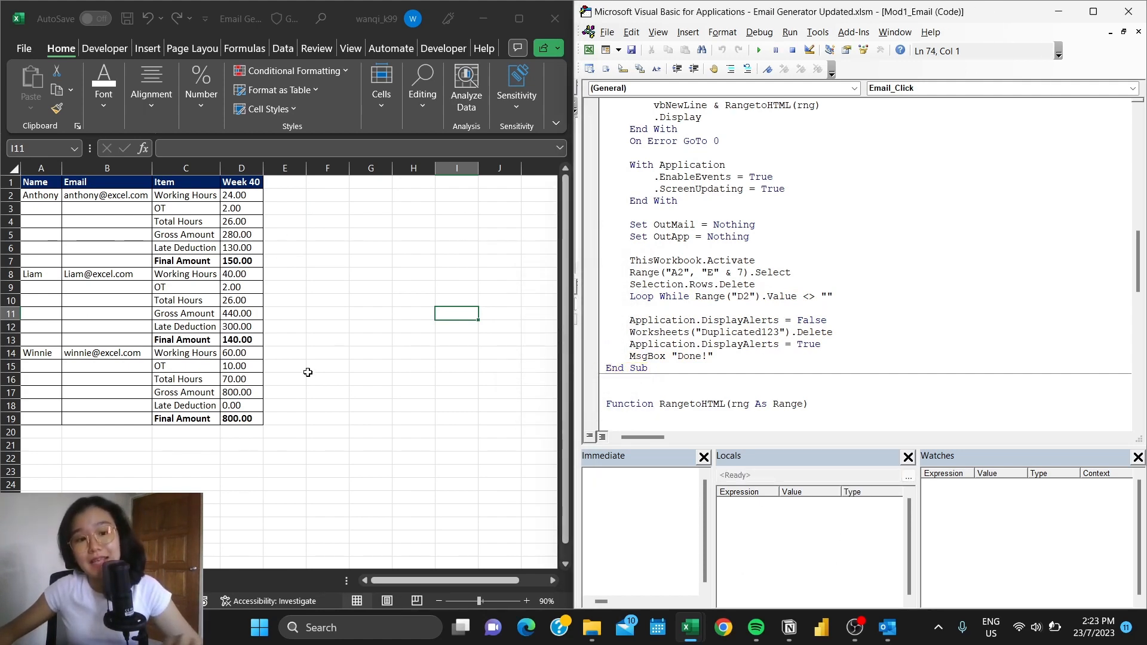
{"action": "mouse_move", "coordinate": [887, 628]}
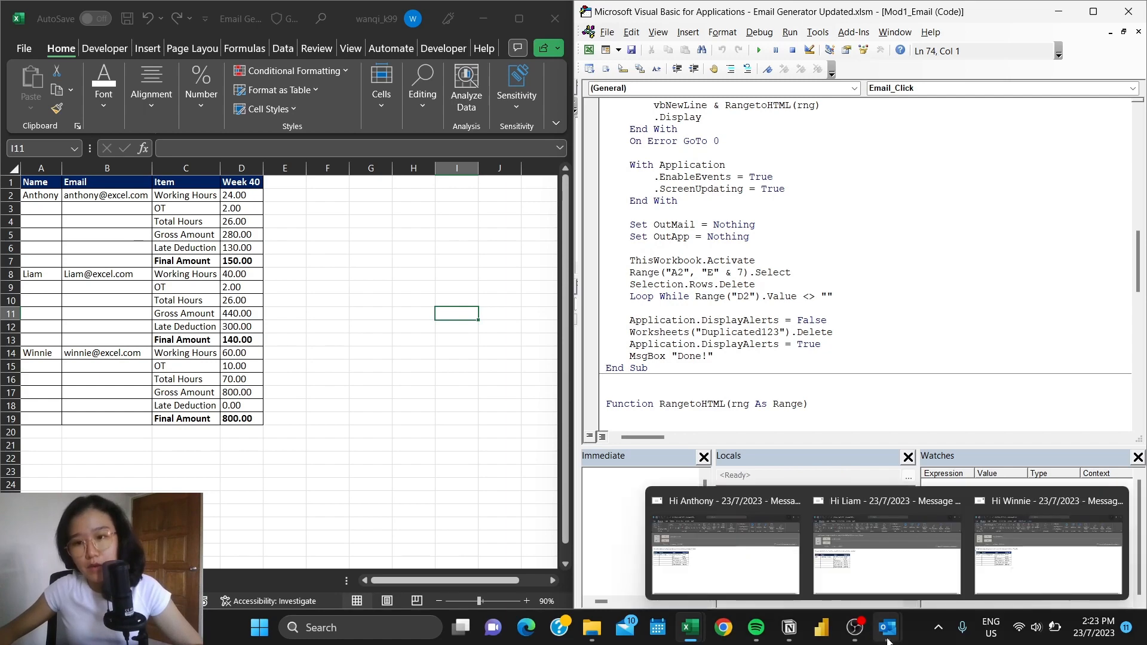
{"action": "left_click", "coordinate": [751, 566]}
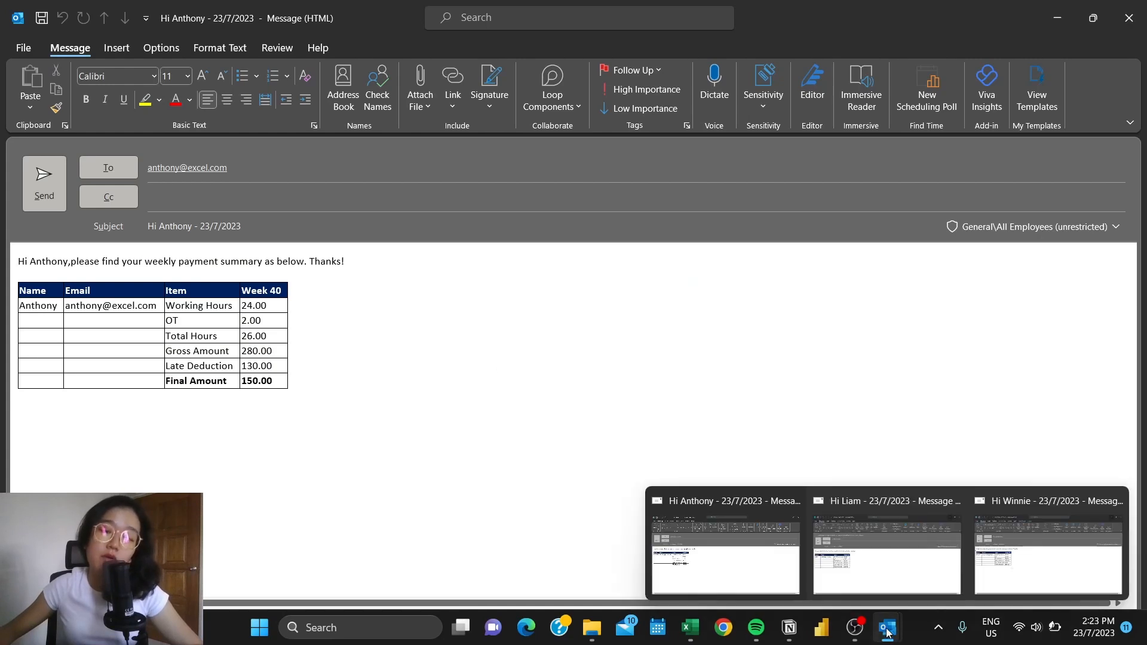
{"action": "left_click", "coordinate": [883, 542]}
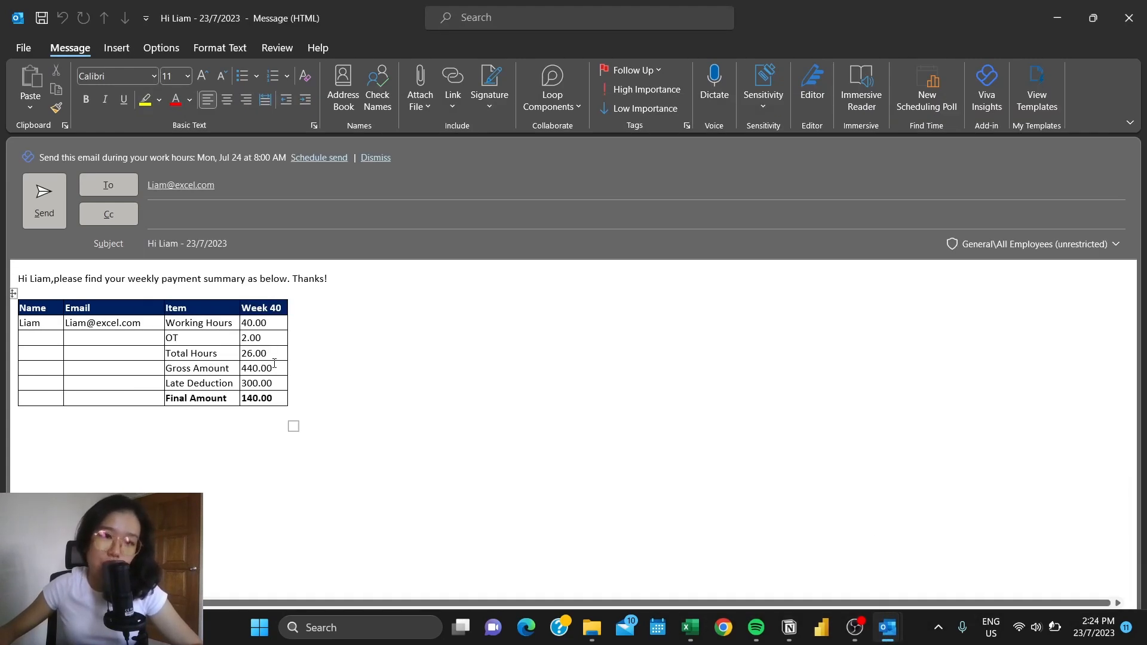